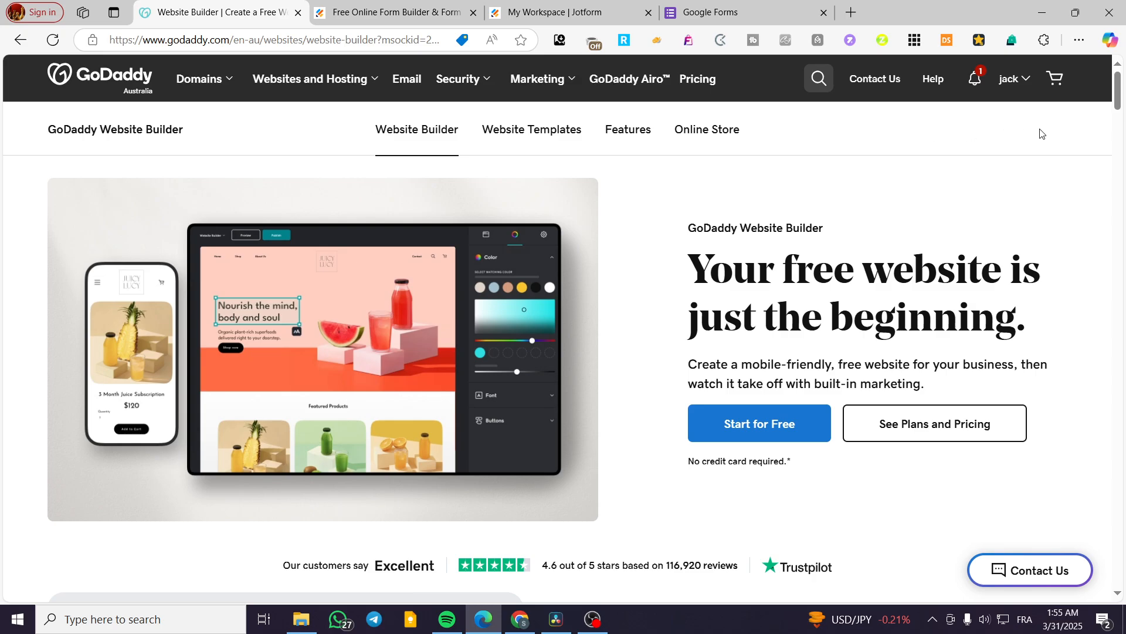
Step: Open the account's products page and open the "test" website in the website editor
click(1027, 81)
click(857, 221)
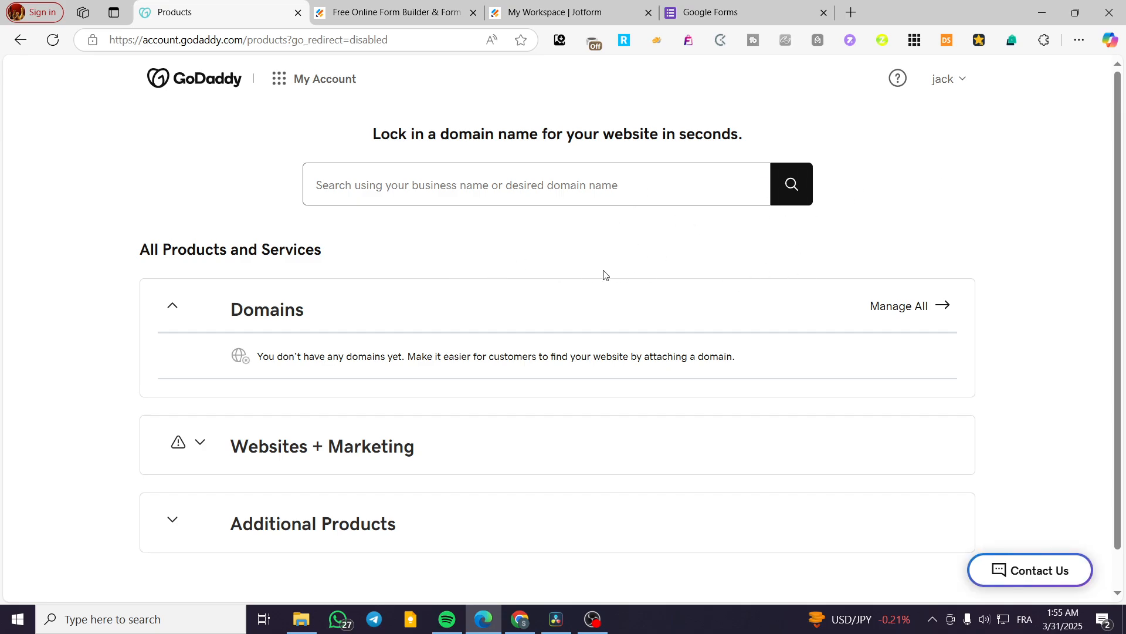
scroll(604, 274, down, 1)
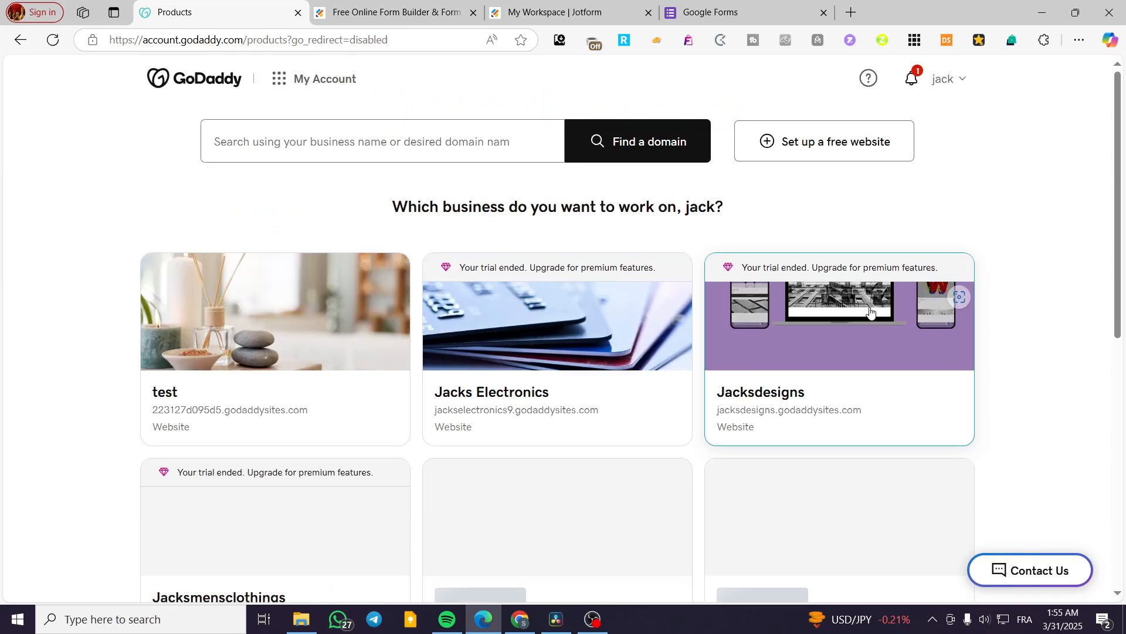
scroll(843, 364, down, 3)
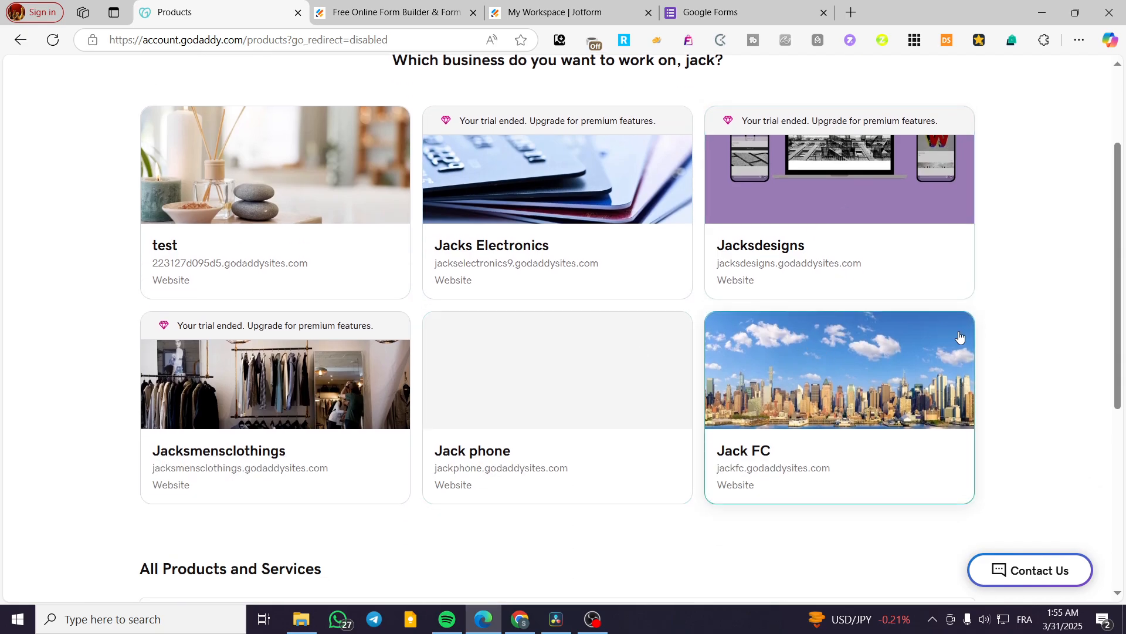
scroll(946, 352, down, 1)
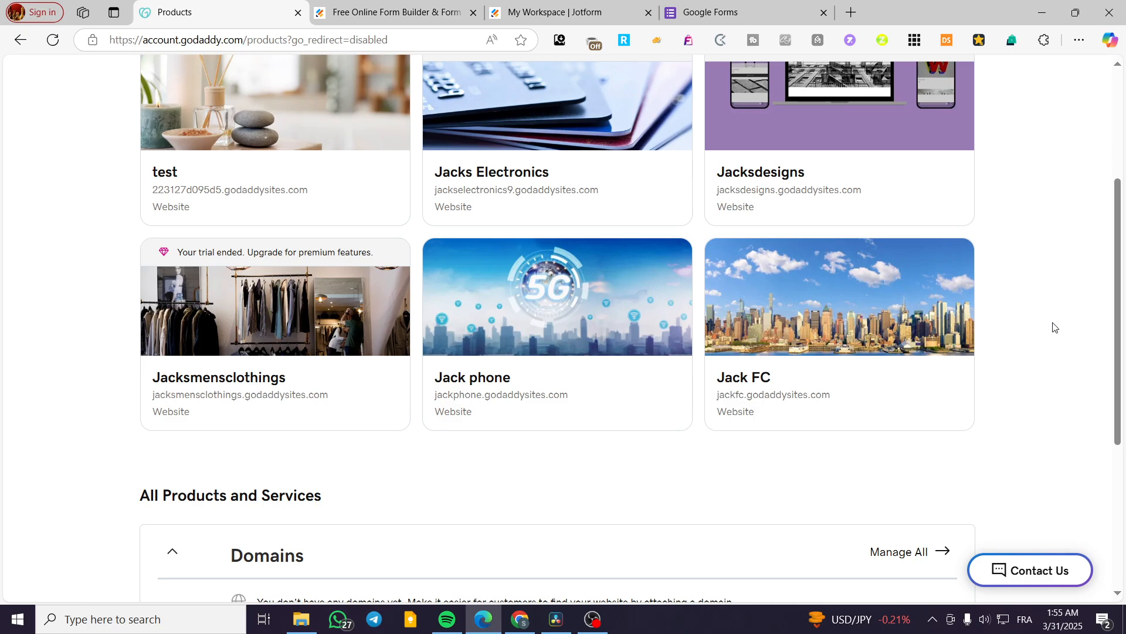
scroll(367, 385, up, 3)
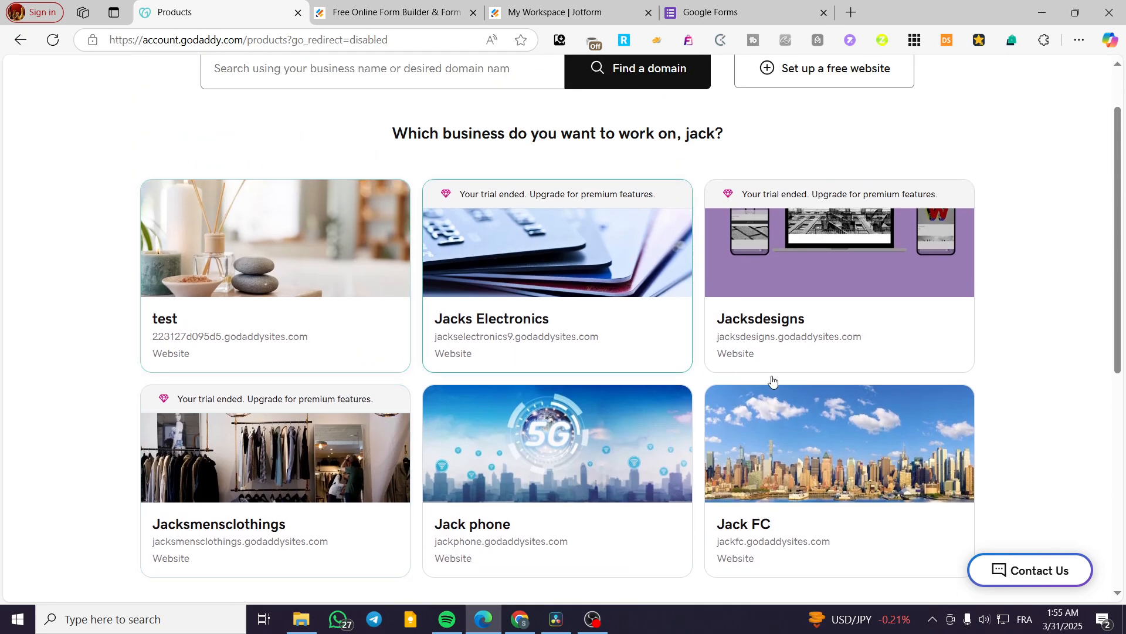
click(323, 311)
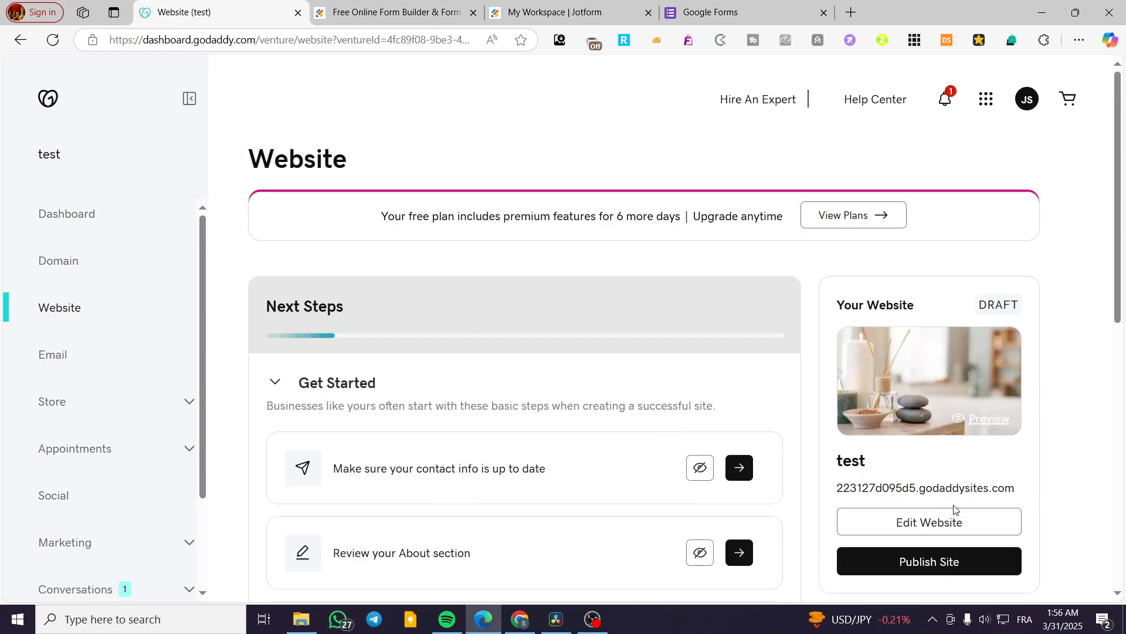
scroll(950, 509, down, 1)
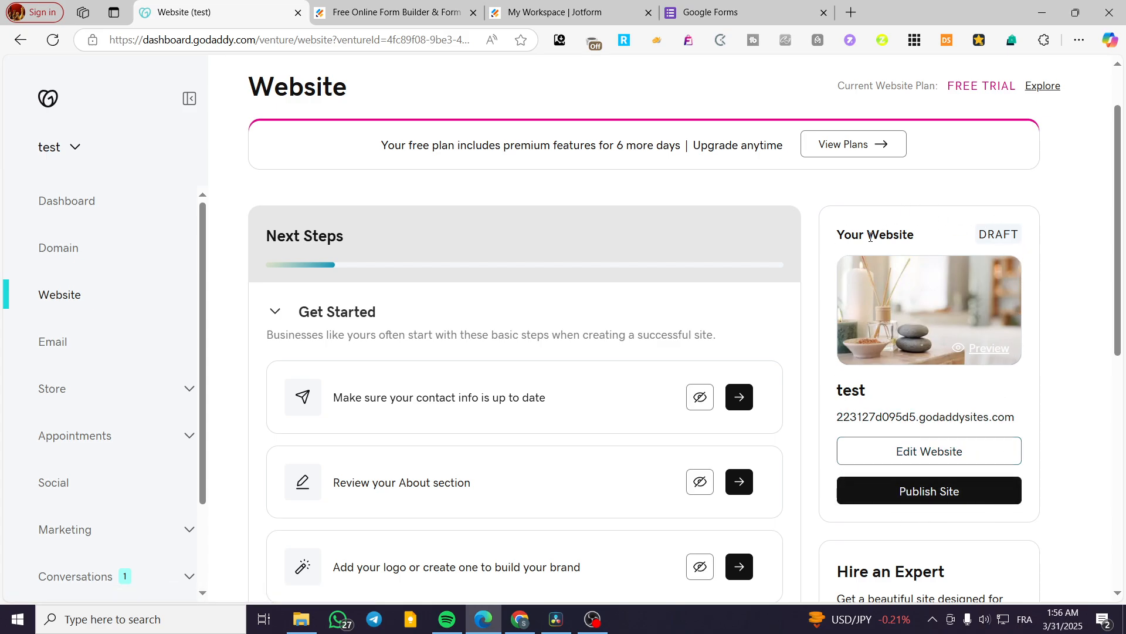
click(916, 455)
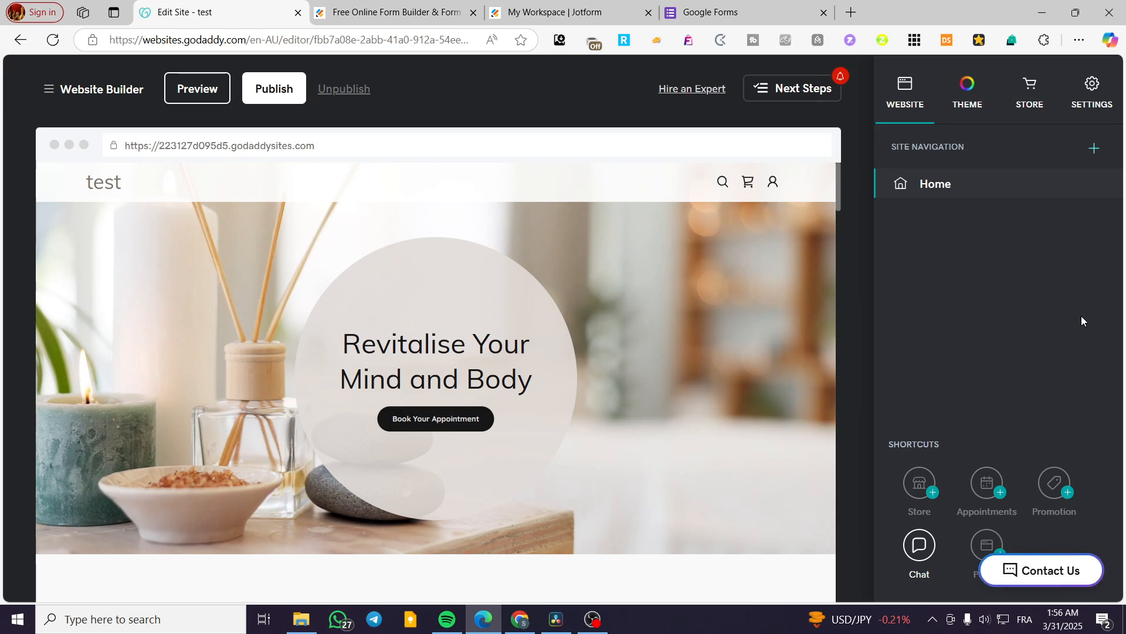
Step: Change the text color of the section title "Experience Serenity at test Spa" to the suggested red
scroll(577, 375, down, 2)
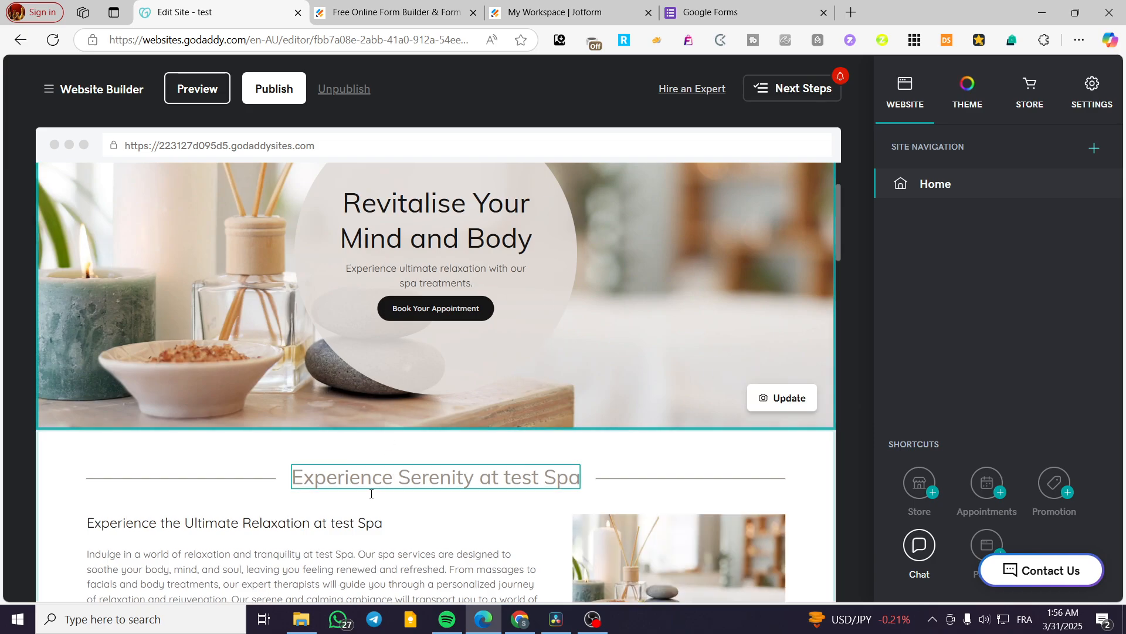
scroll(470, 352, down, 2)
click(471, 353)
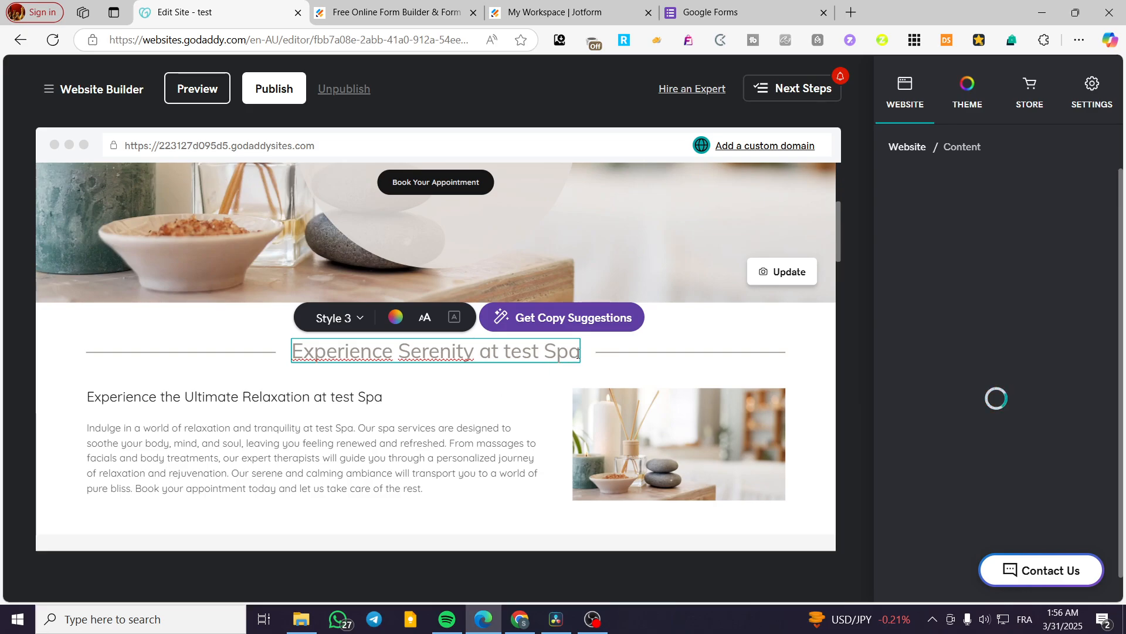
drag(577, 354, 291, 352)
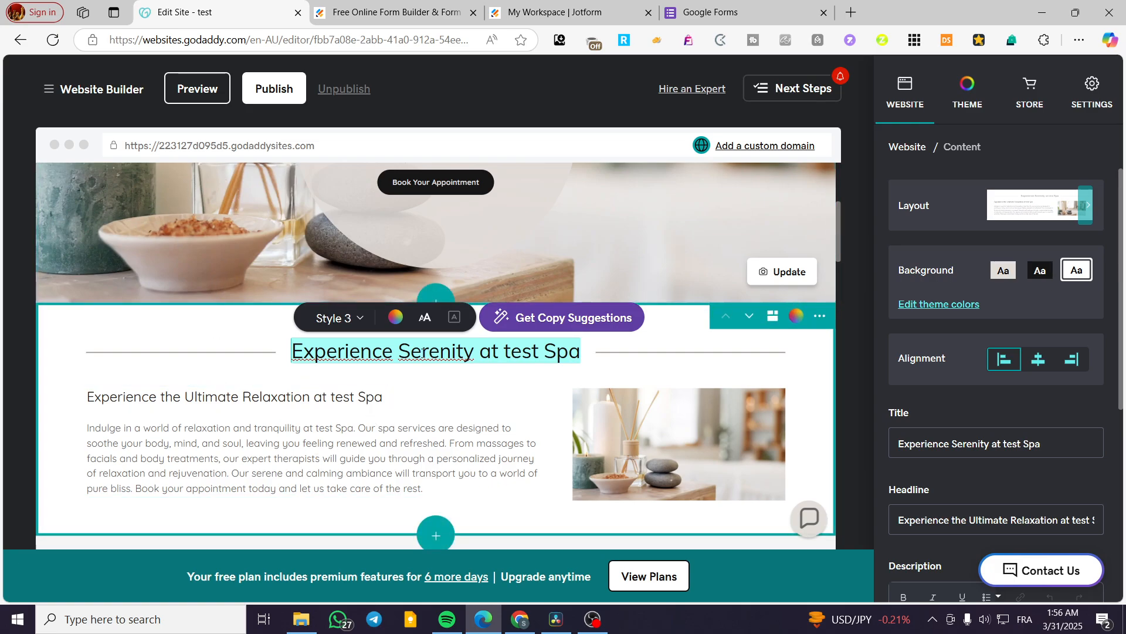
click(450, 354)
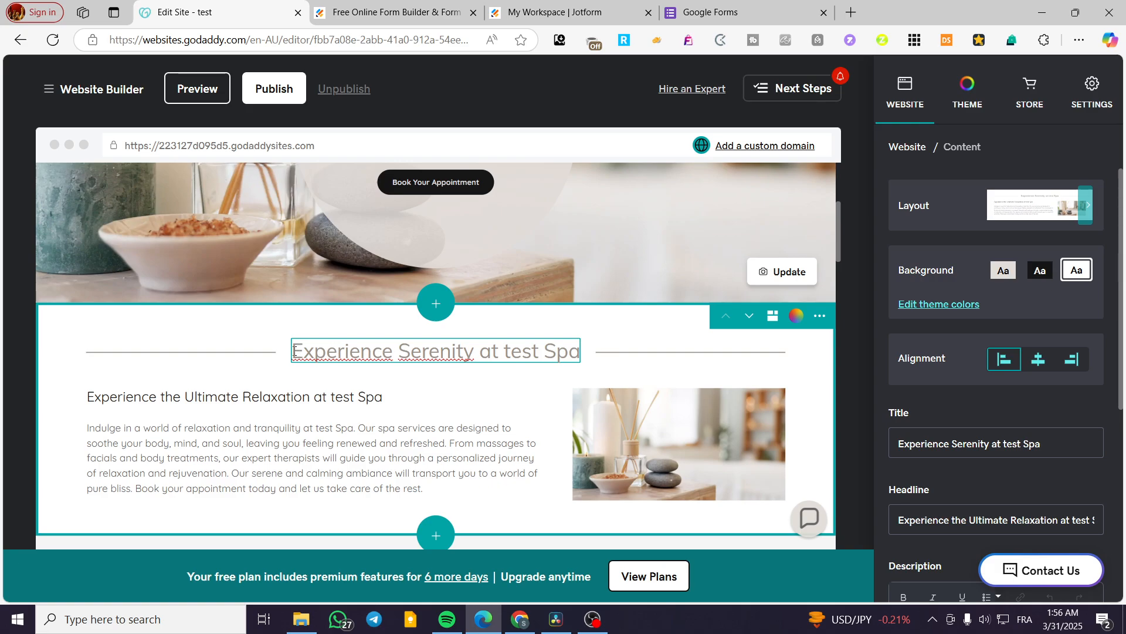
click(323, 399)
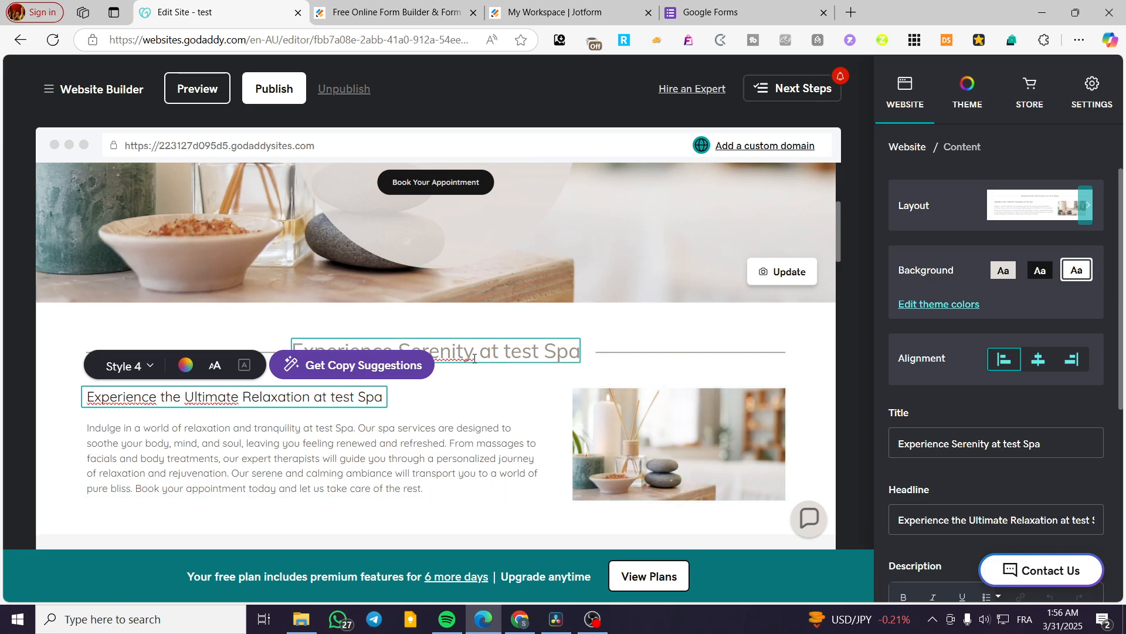
click(579, 353)
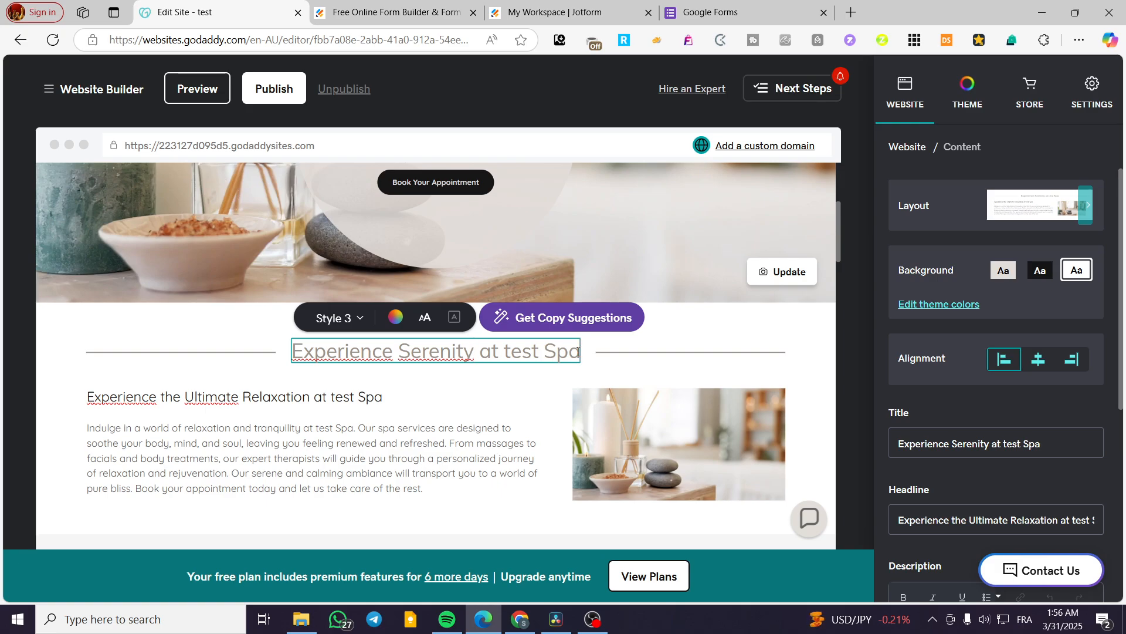
drag(579, 354, 297, 347)
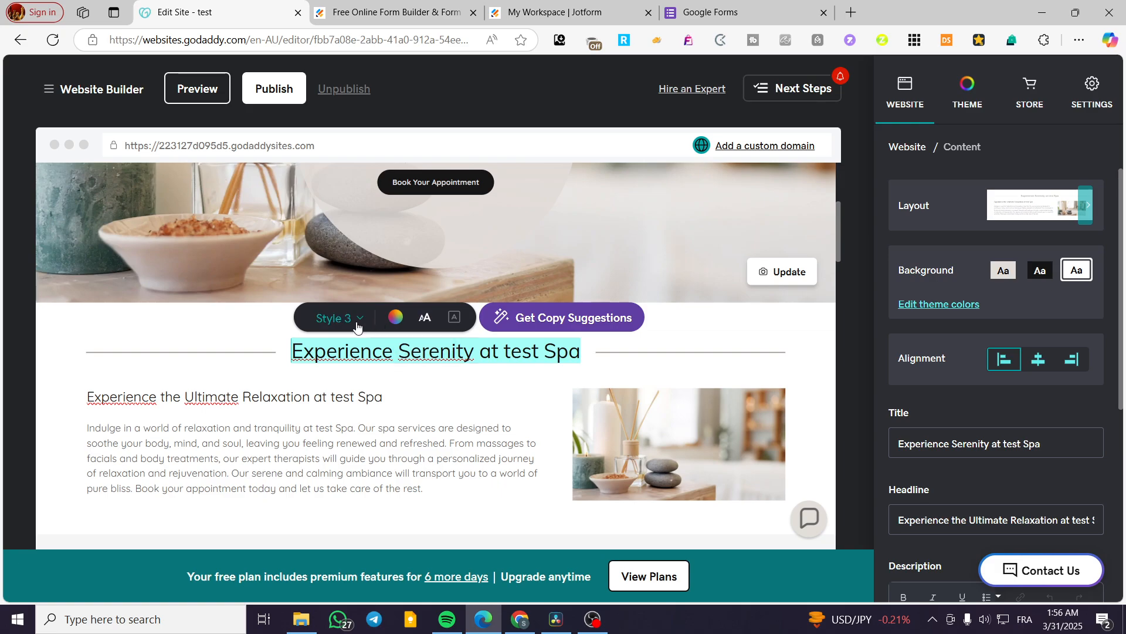
click(426, 320)
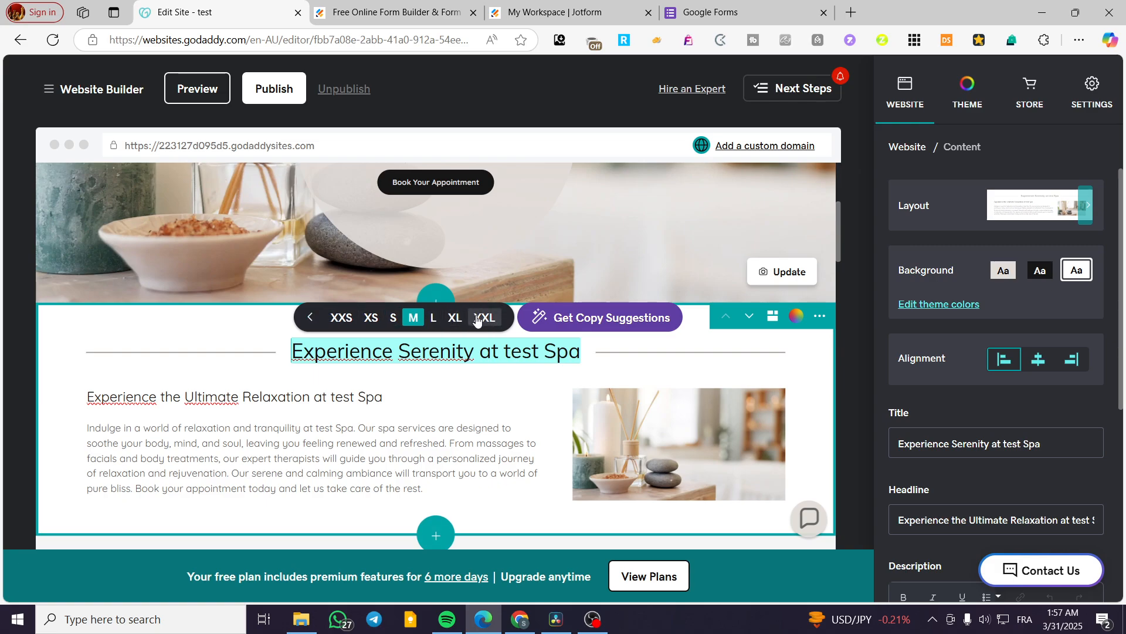
click(306, 322)
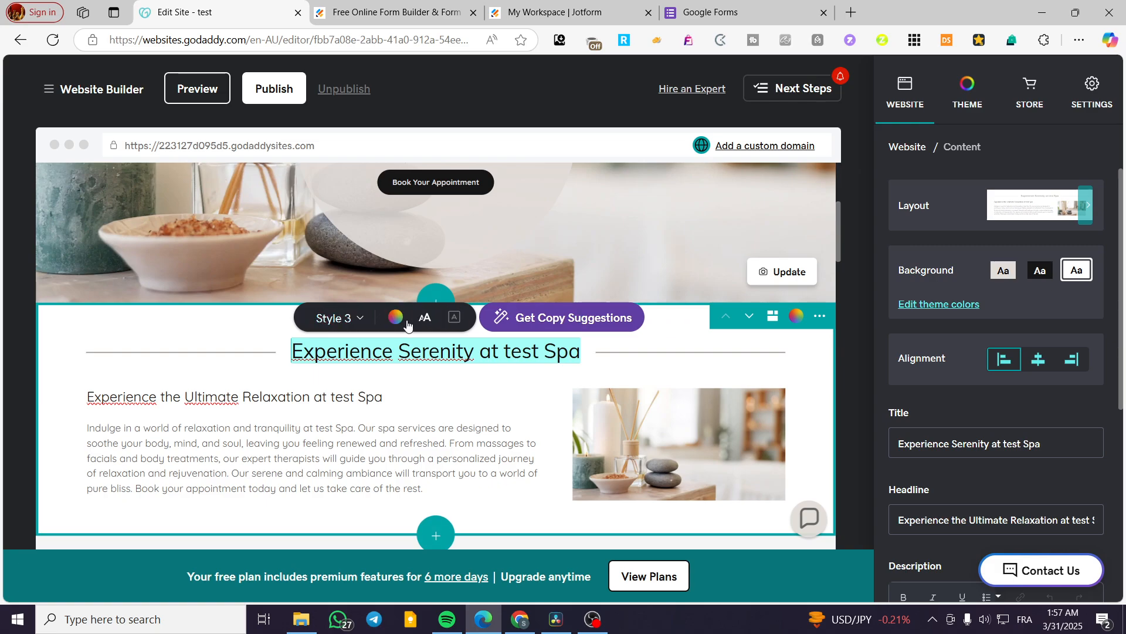
click(396, 318)
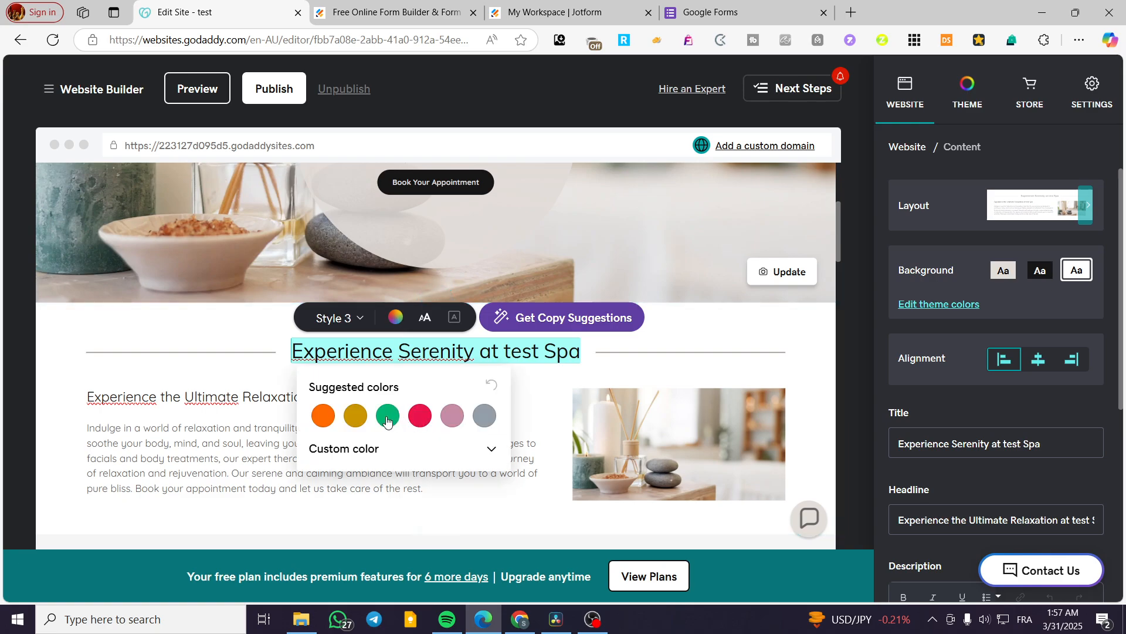
click(420, 415)
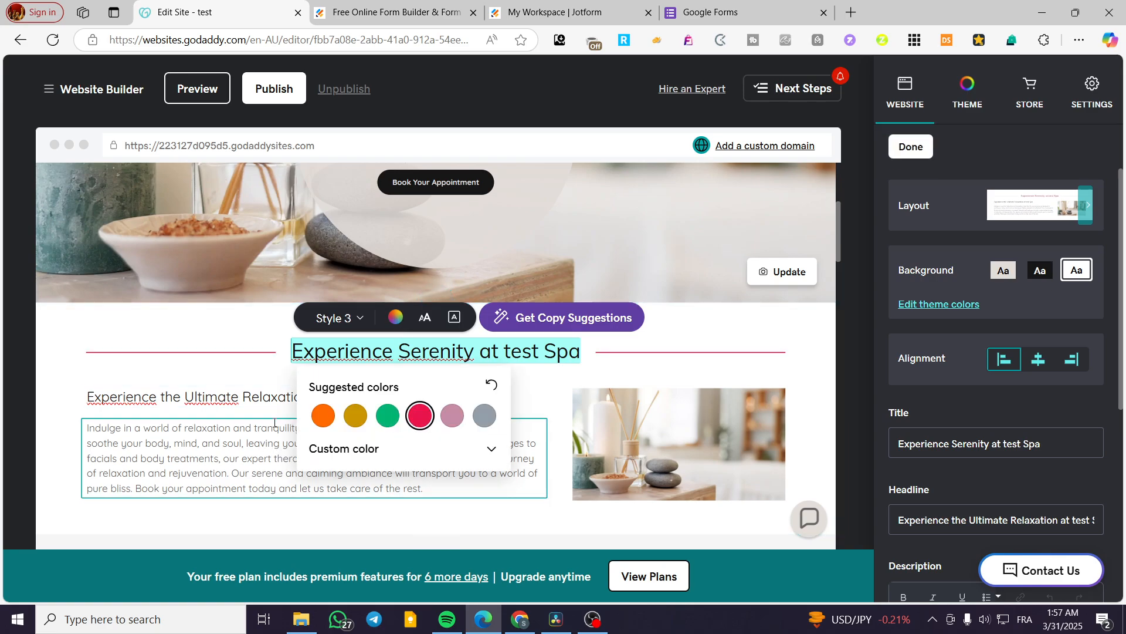
click(271, 421)
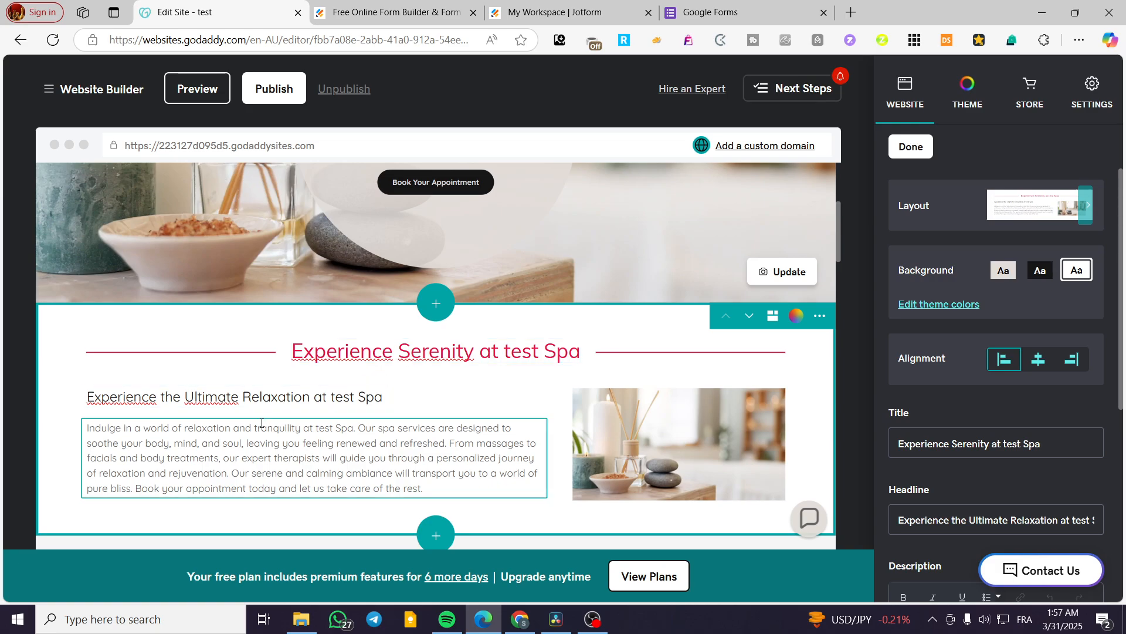
Step: Change the text color of the headline "Experience the Ultimate Relaxation at test Spa" to the suggested green
click(309, 398)
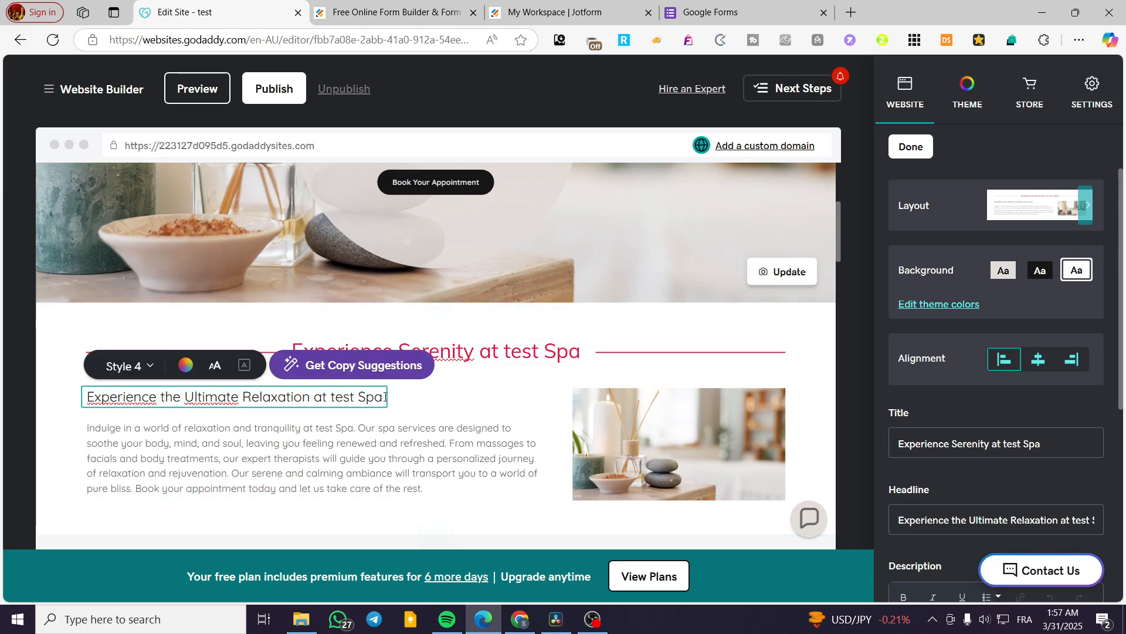
drag(385, 397, 90, 398)
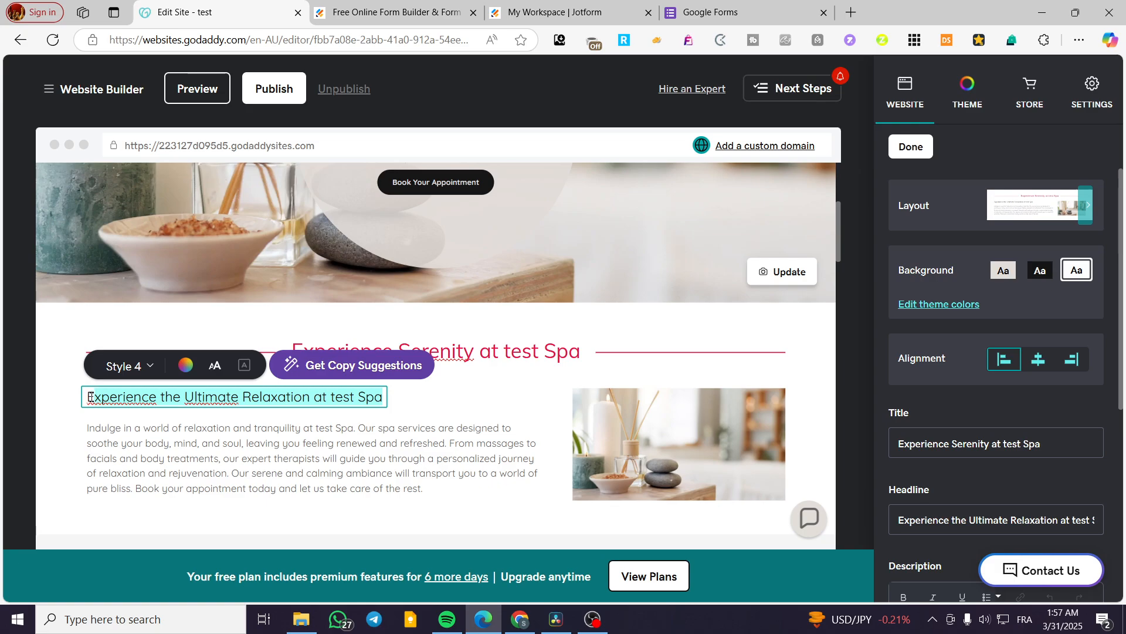
click(186, 366)
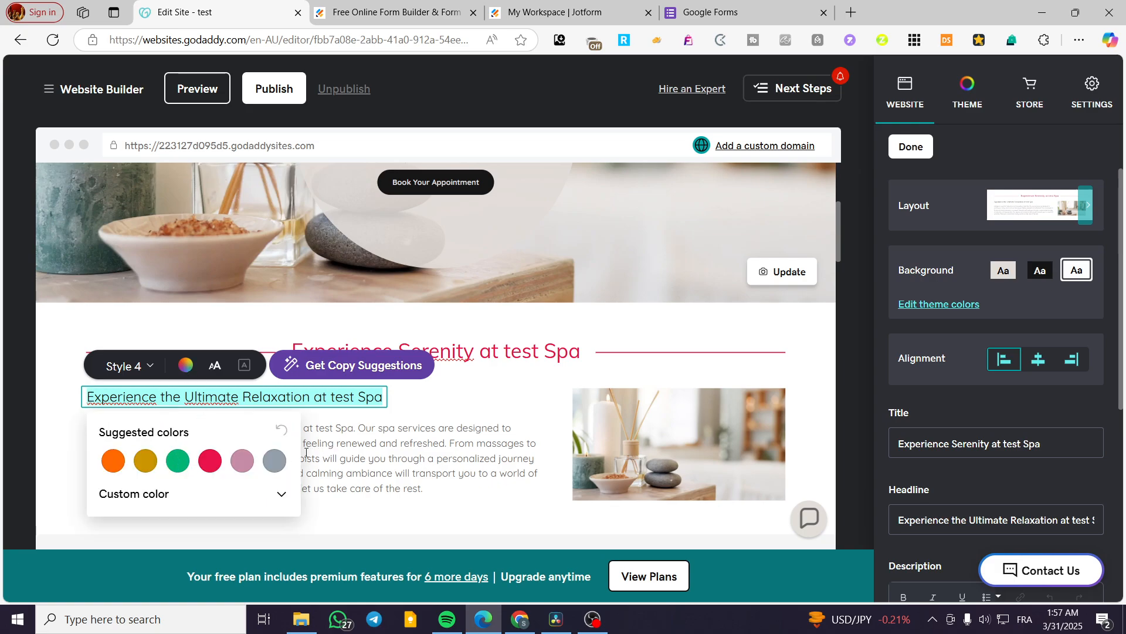
click(419, 456)
click(491, 376)
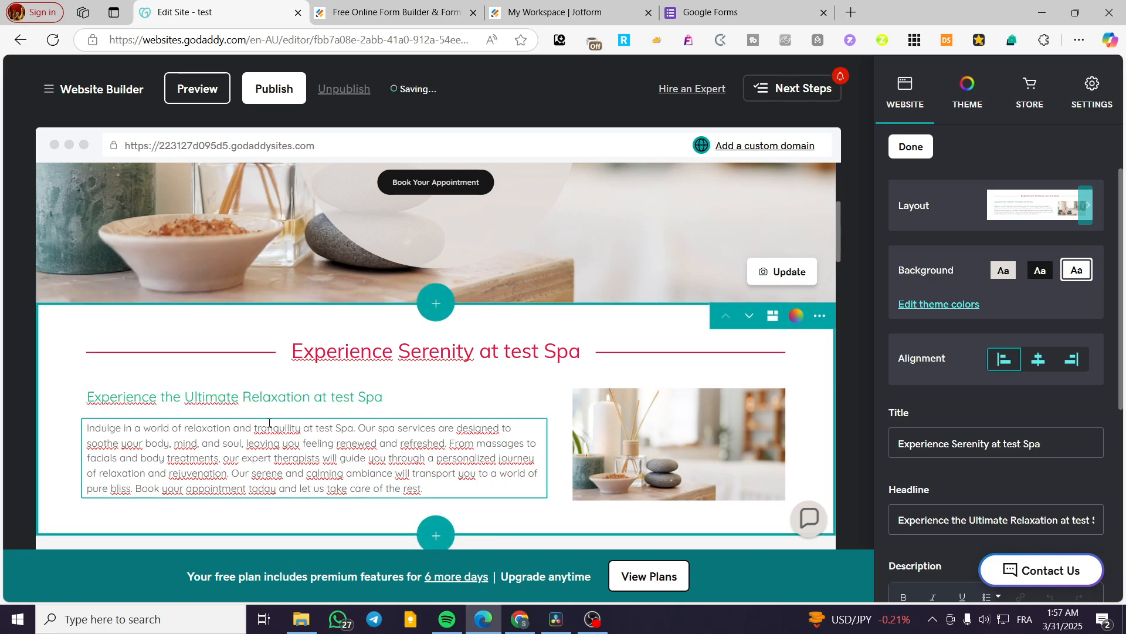
Step: Change the text color of the whole description paragraph under the headline to the suggested mauve pink
click(166, 459)
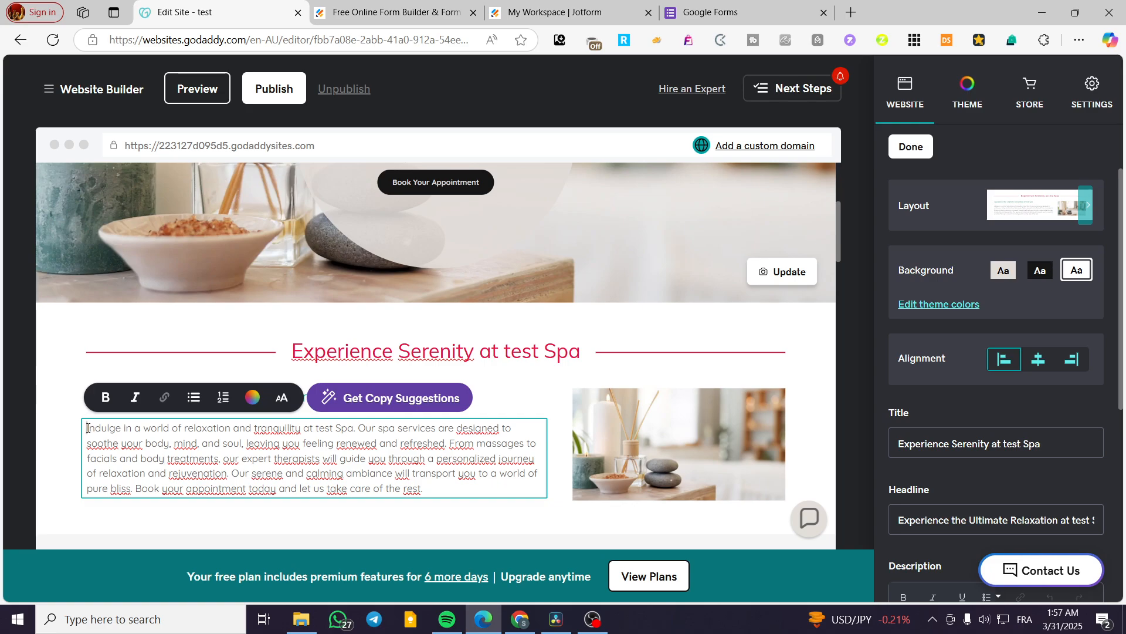
drag(87, 428, 436, 491)
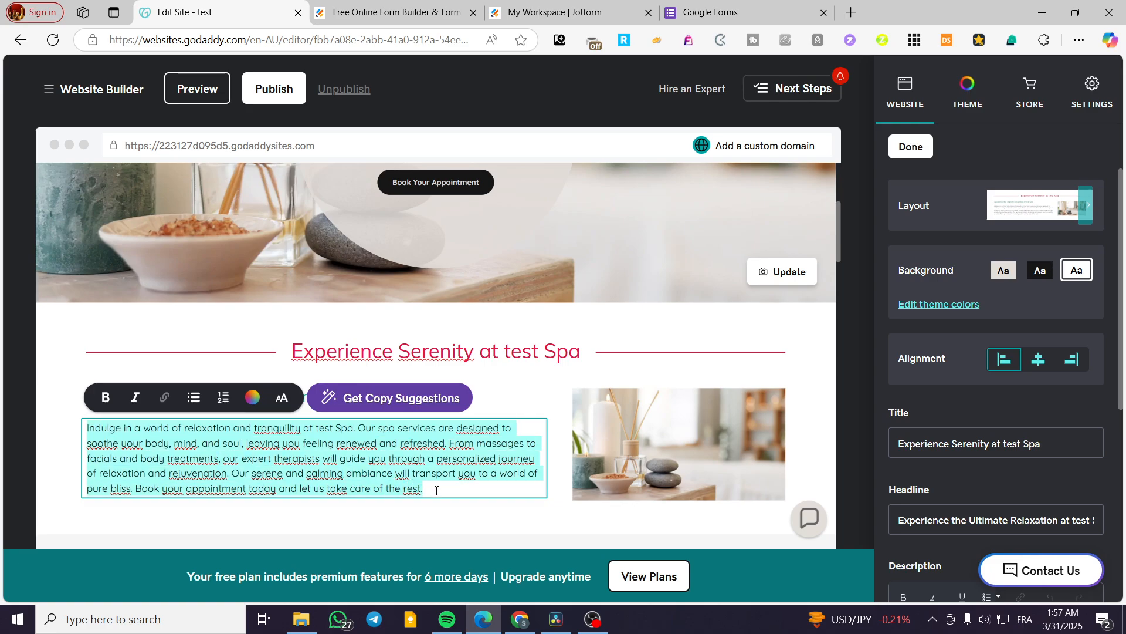
click(252, 399)
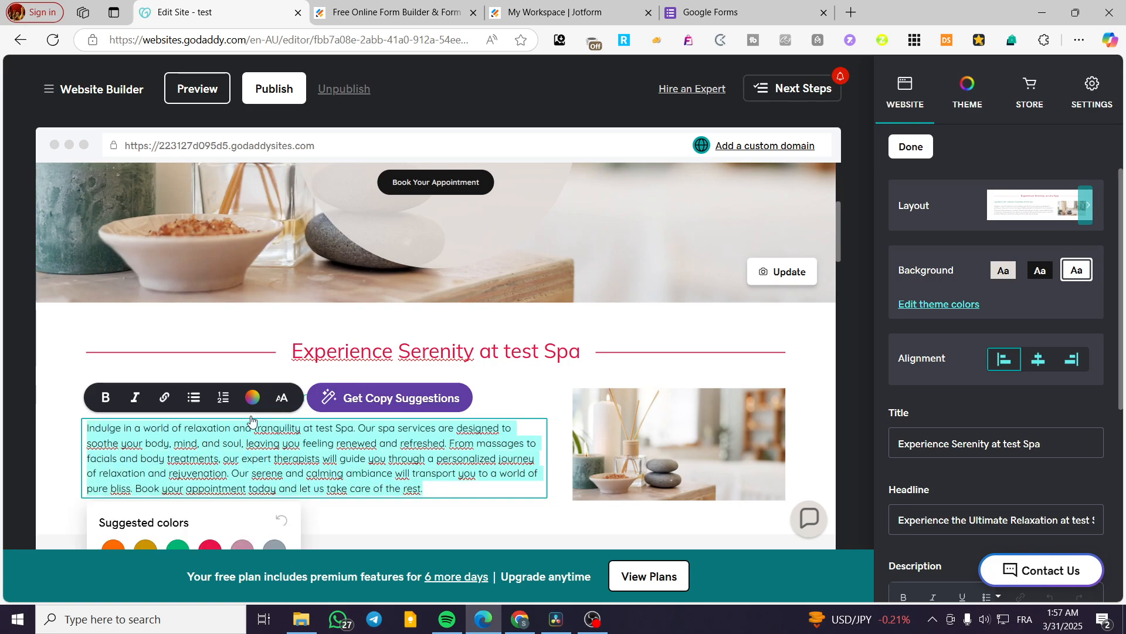
click(243, 549)
click(370, 511)
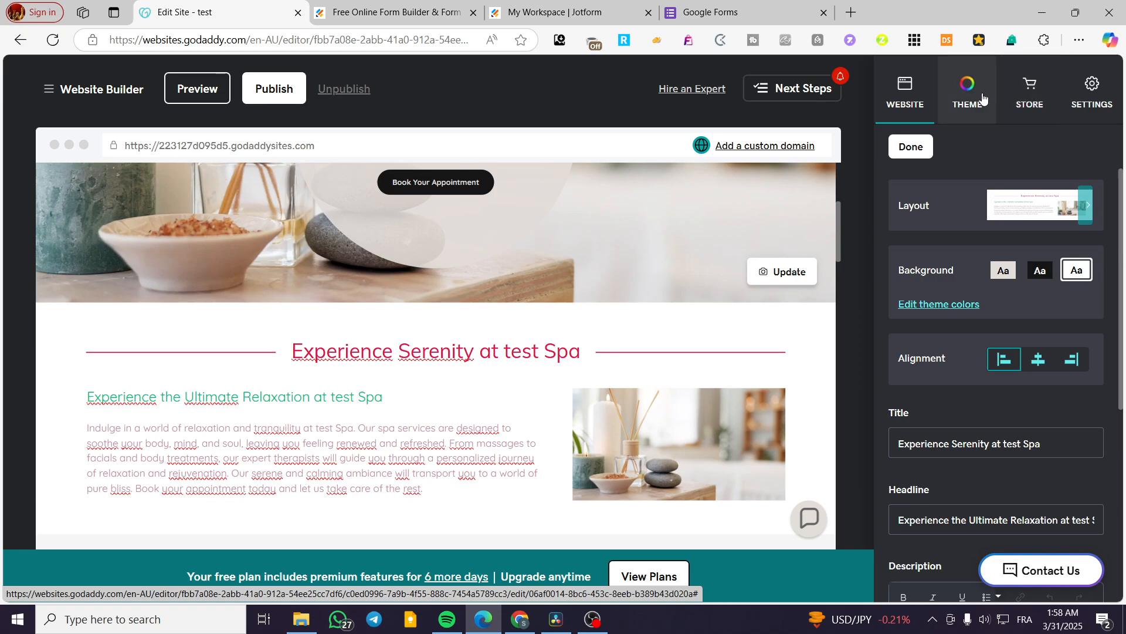
Step: Set the site's theme color to the matching brown-orange #A0522D and check it across the page
click(966, 86)
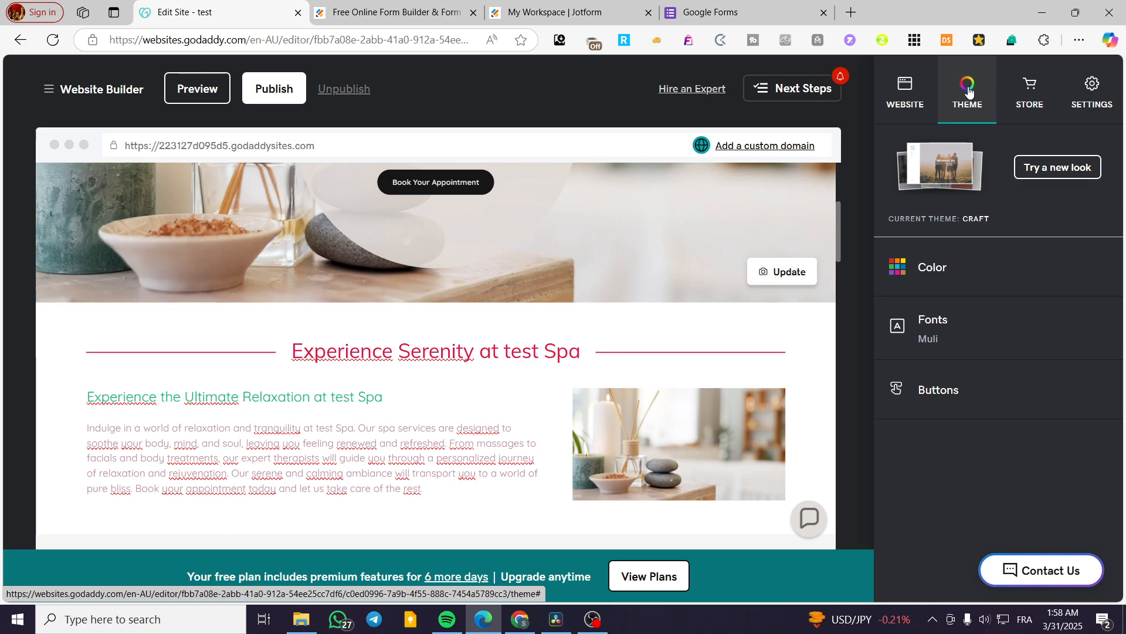
click(937, 269)
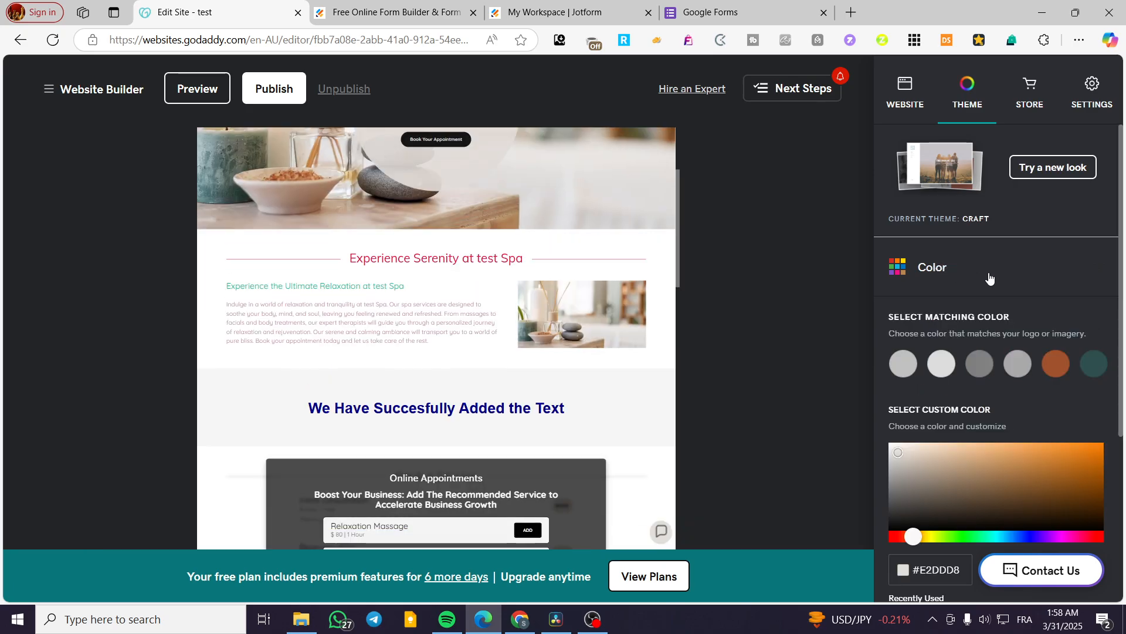
scroll(991, 280, down, 5)
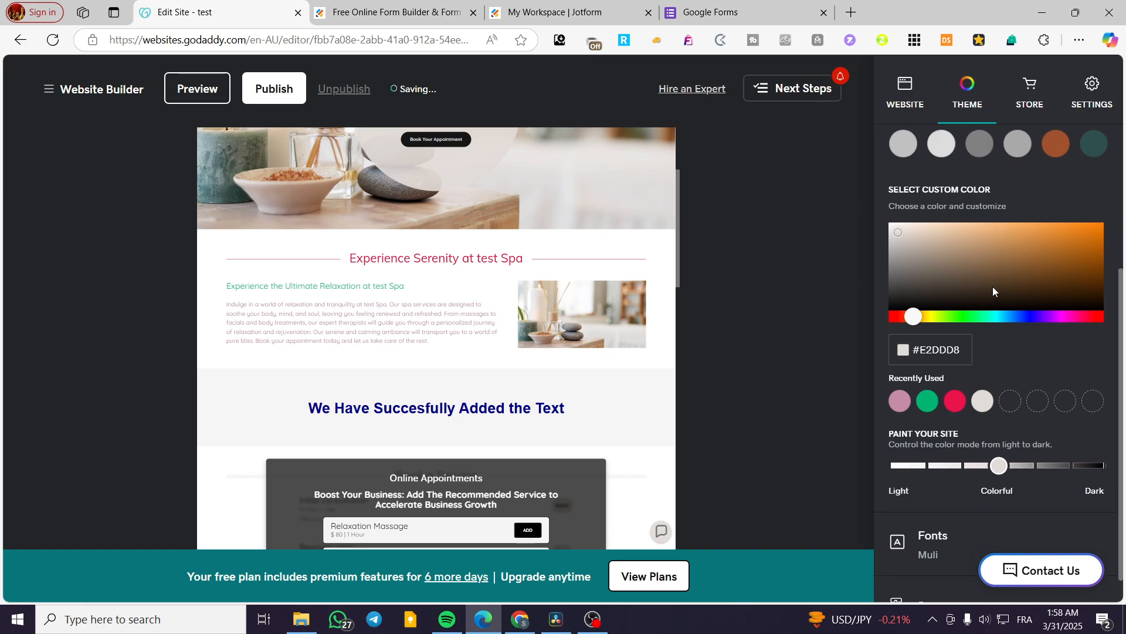
scroll(995, 287, up, 5)
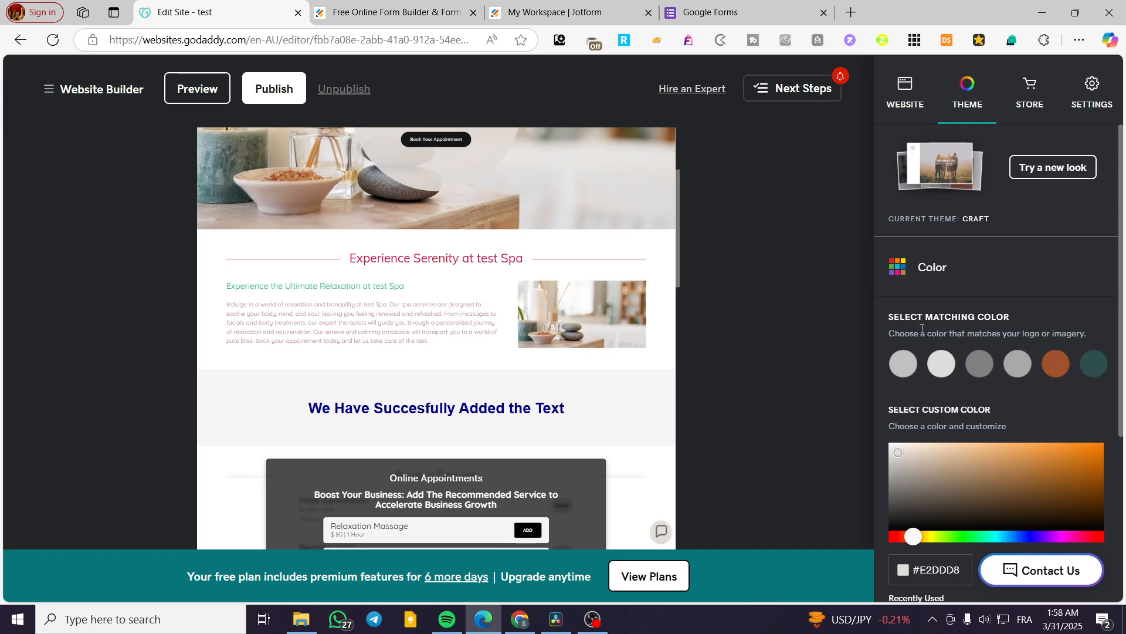
click(1058, 367)
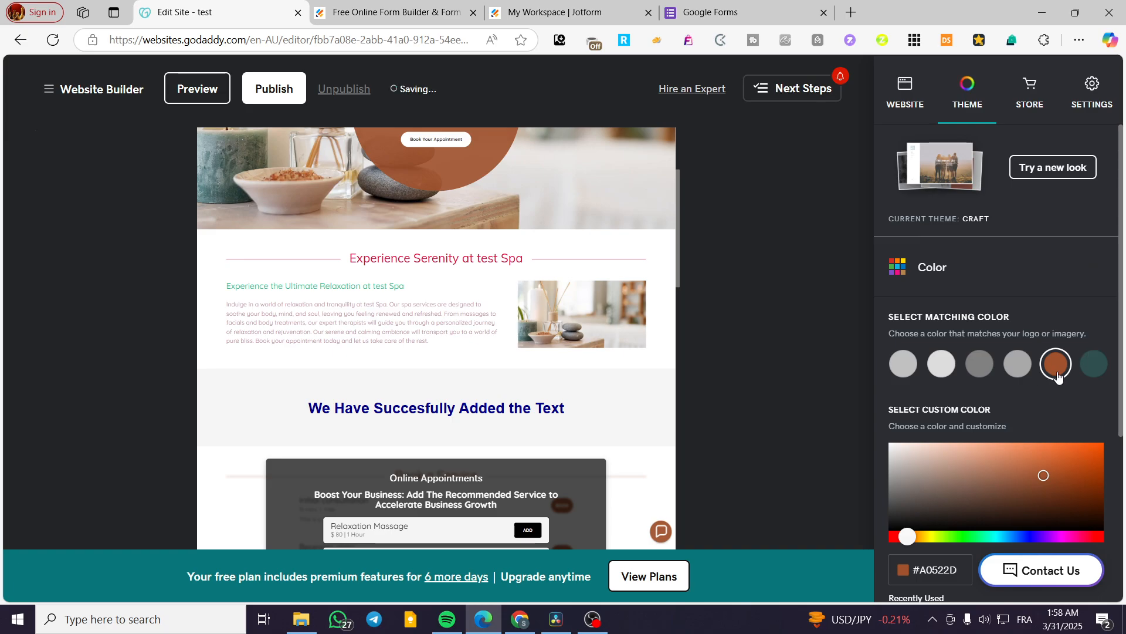
scroll(572, 270, up, 2)
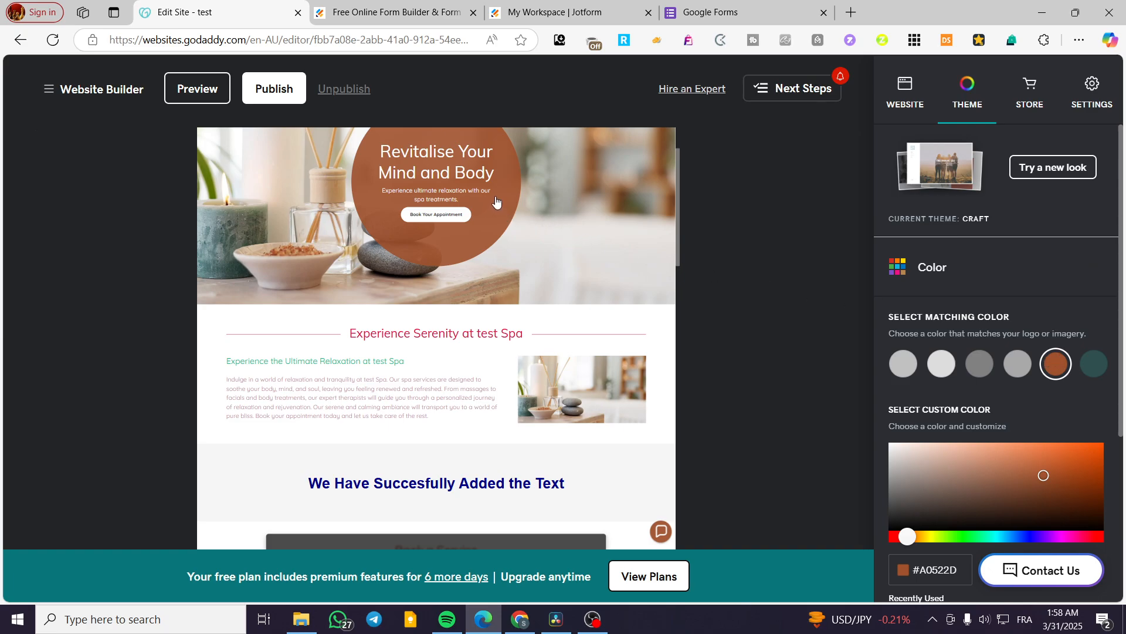
scroll(611, 290, down, 3)
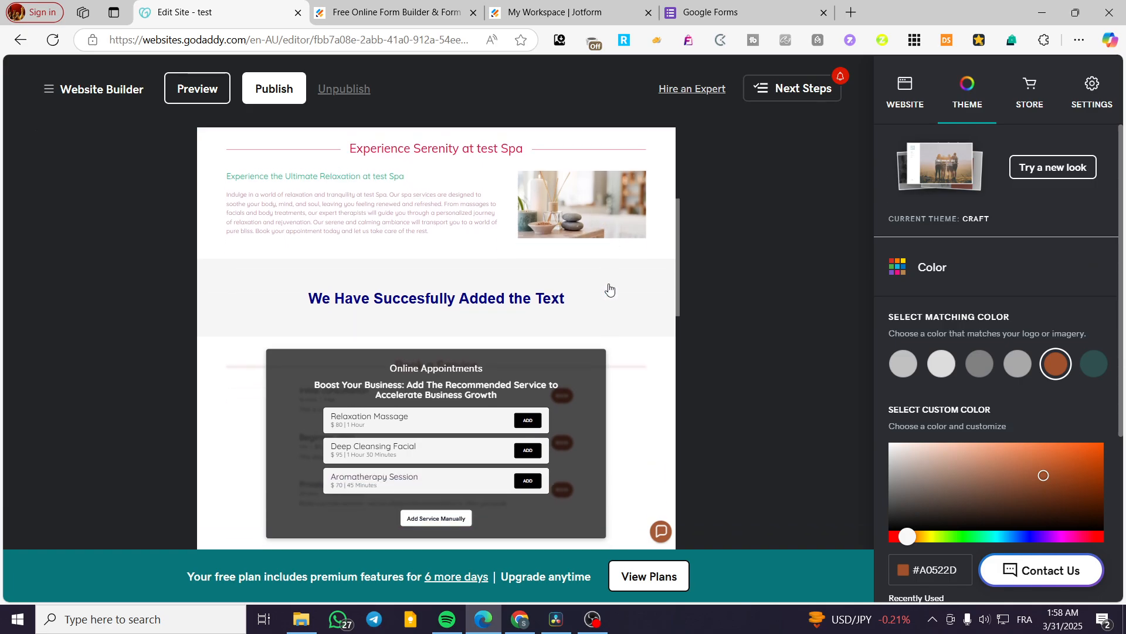
Step: Try the matching light gray #DCDCDC and the dark teal #2F4F4F as the site's theme color
scroll(608, 281, down, 4)
scroll(552, 367, up, 5)
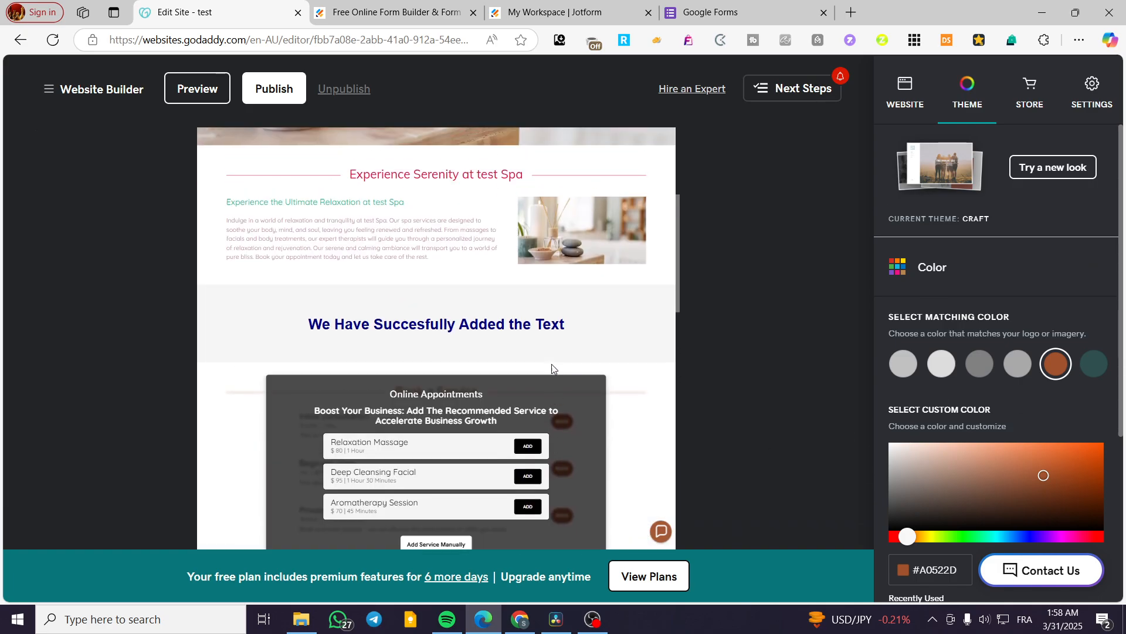
click(940, 362)
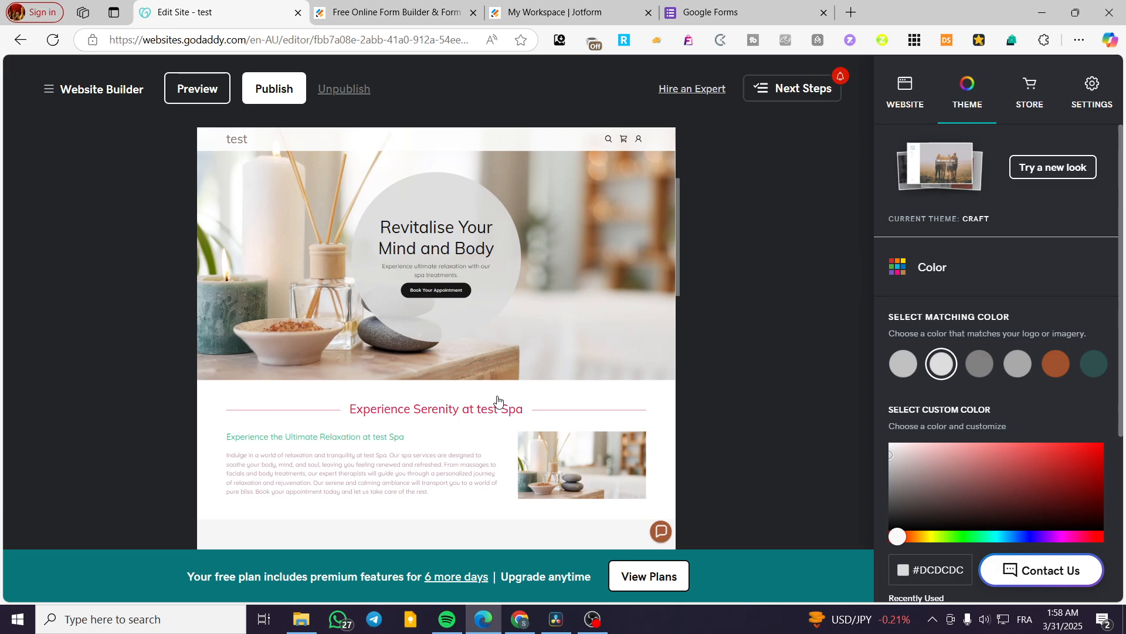
click(1101, 370)
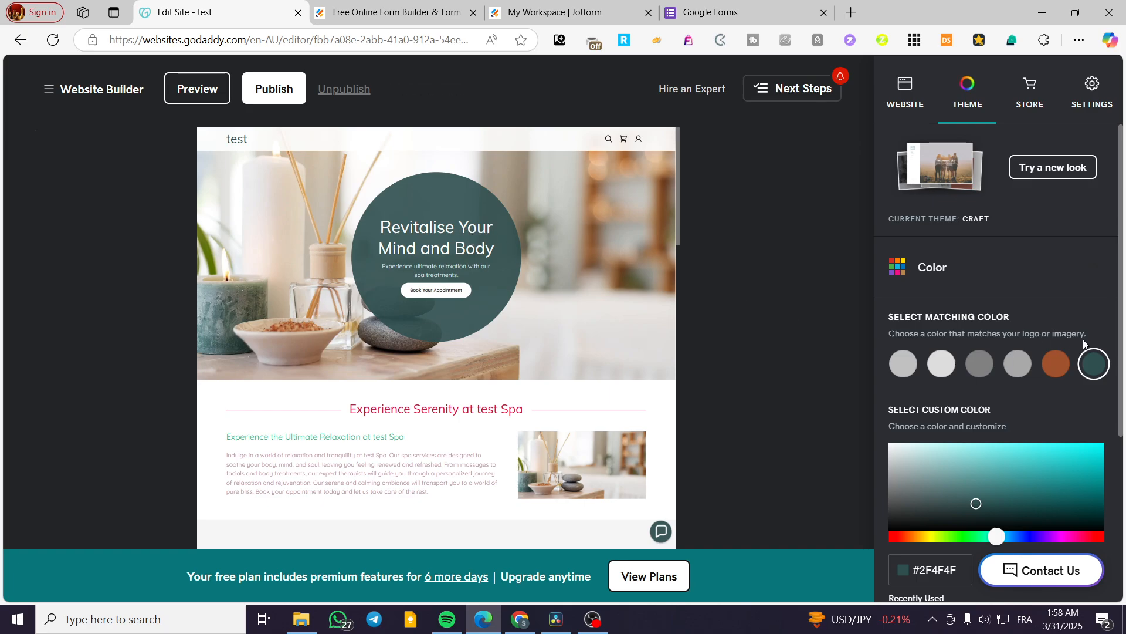
Step: Try a custom bright cyan, #13D6D6, as the site's theme color
scroll(1068, 387, down, 1)
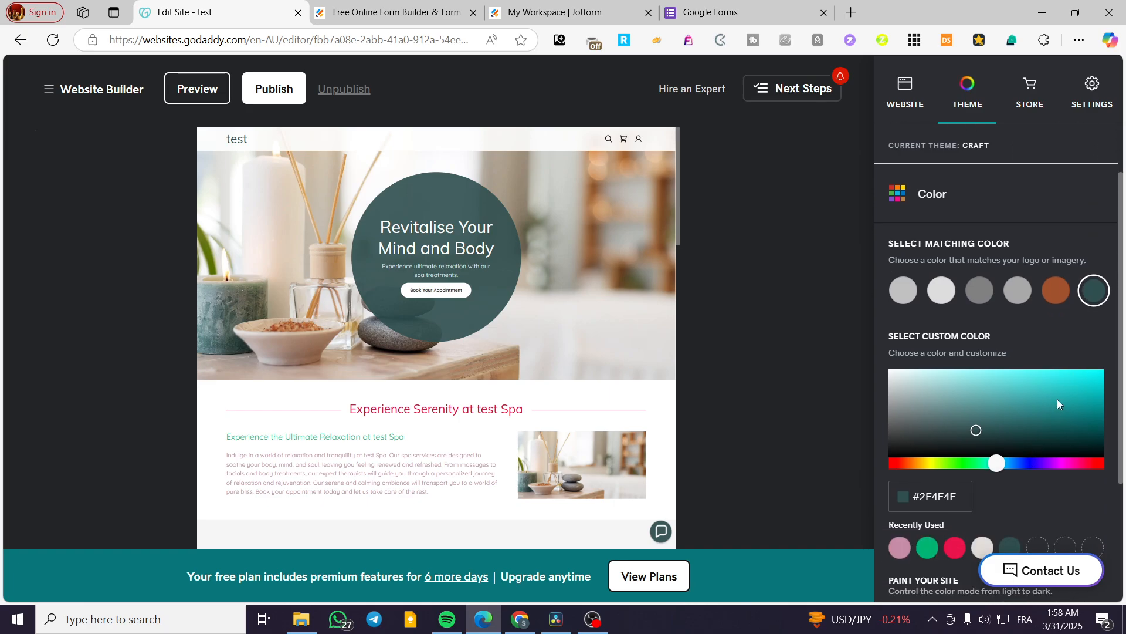
click(1080, 387)
drag(1079, 386, 1084, 383)
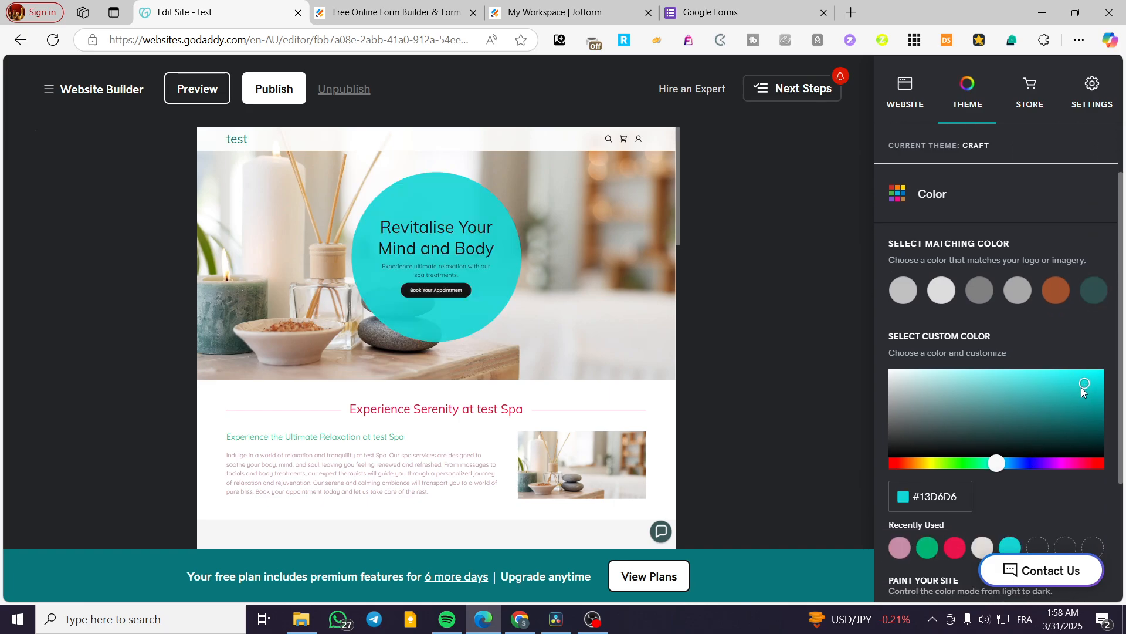
Step: Try the recently used red #EB144C and off-white #E2DDD8 as theme colors, and check the page down to the Online Store section
scroll(1081, 387, down, 3)
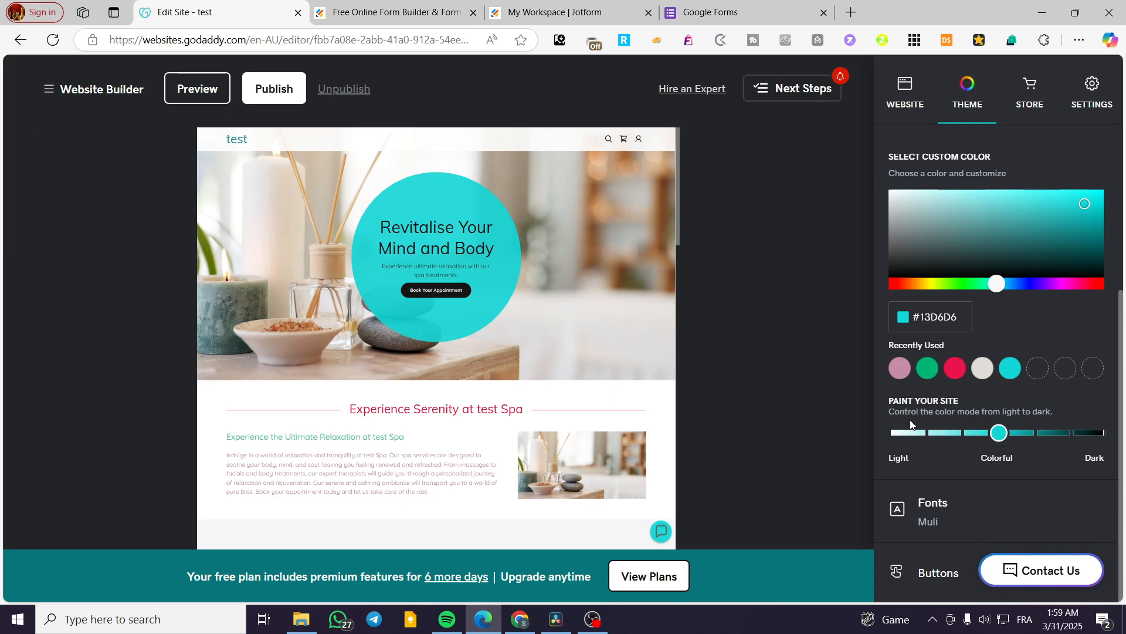
click(955, 375)
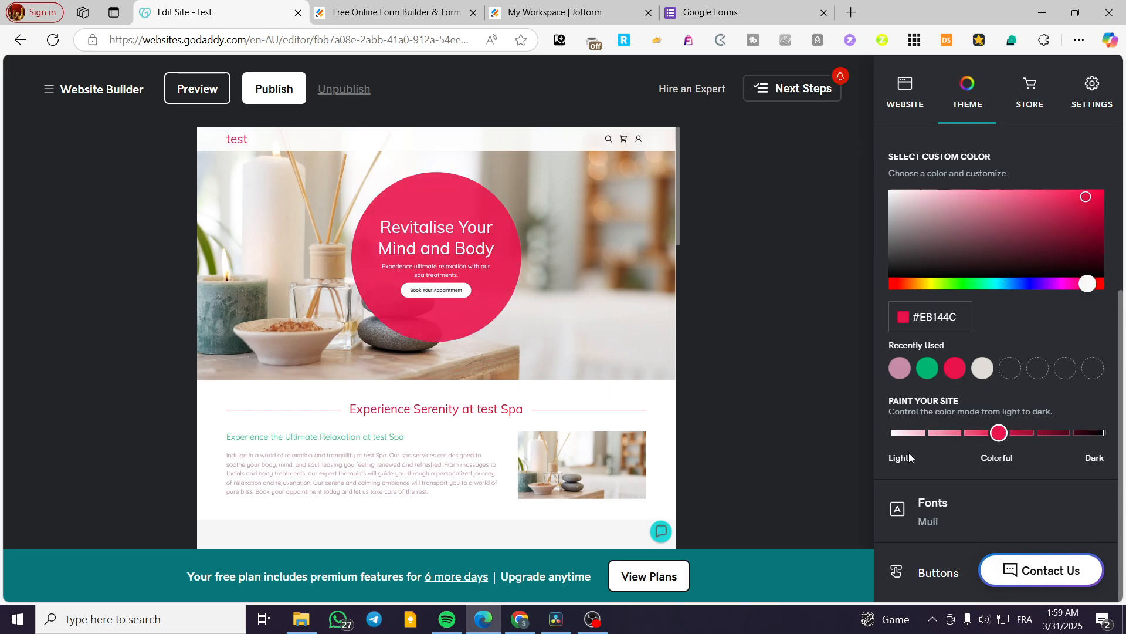
click(983, 368)
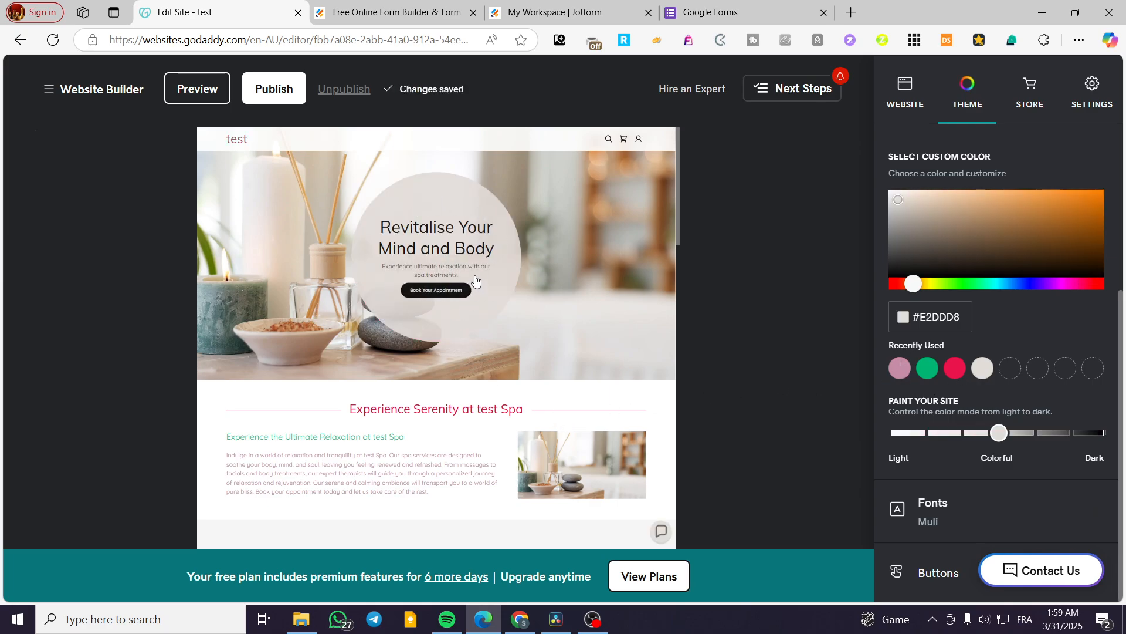
scroll(508, 313, down, 1)
scroll(508, 313, down, 1)
scroll(477, 317, up, 2)
scroll(565, 323, down, 3)
scroll(565, 323, down, 10)
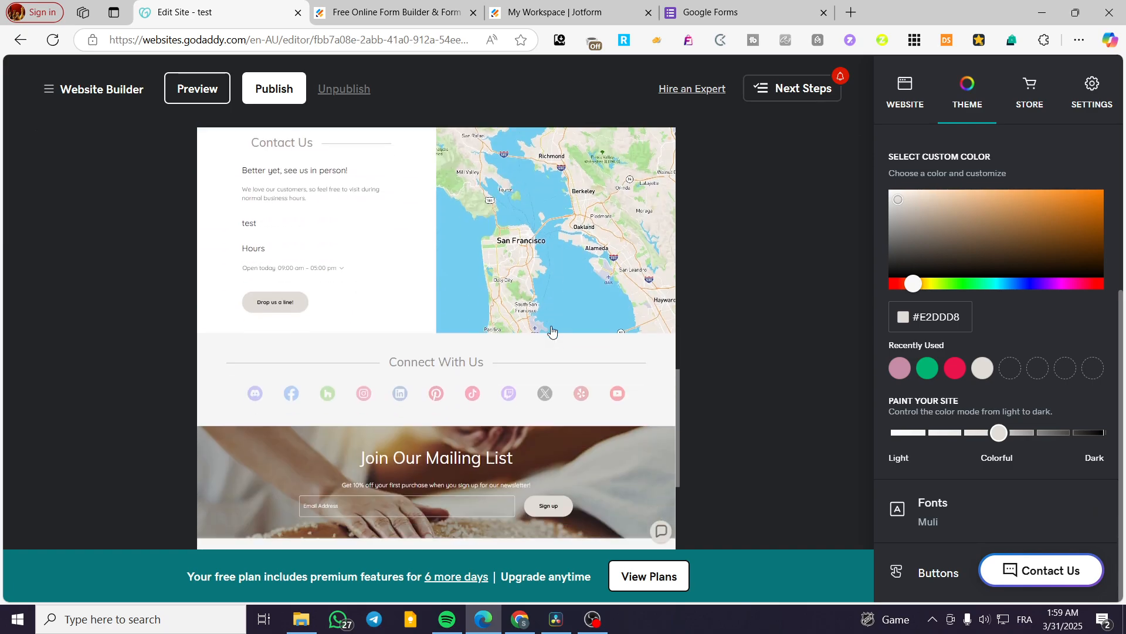
scroll(545, 317, down, 1)
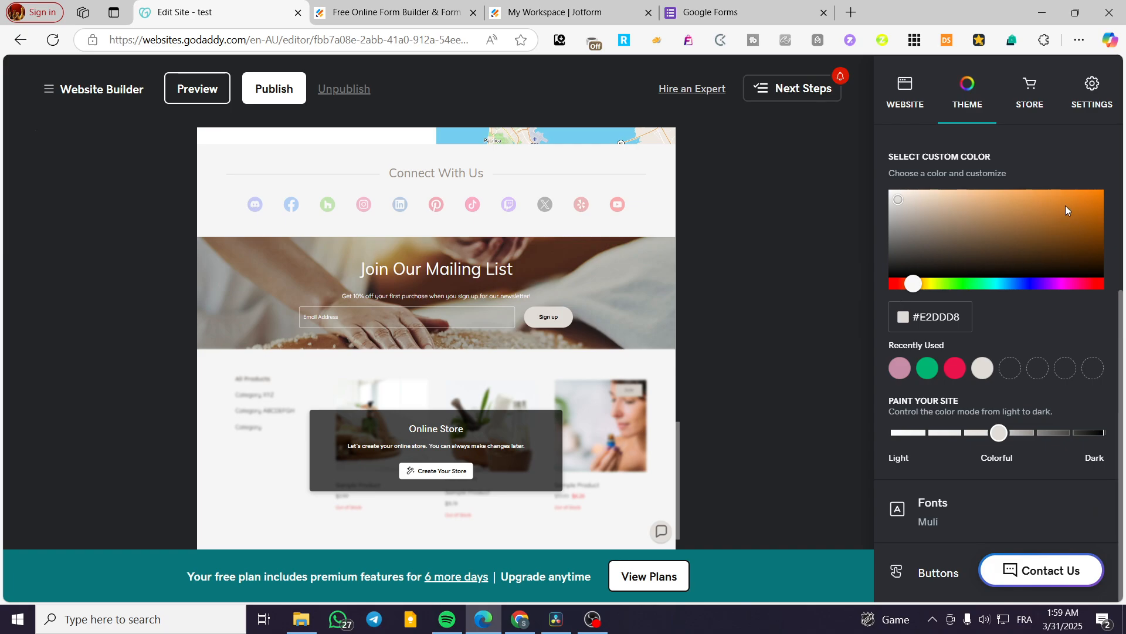
Step: Alternate the theme color between the recently used red #EB144C and green #00B472 to compare the lower sections, ending on green
click(954, 369)
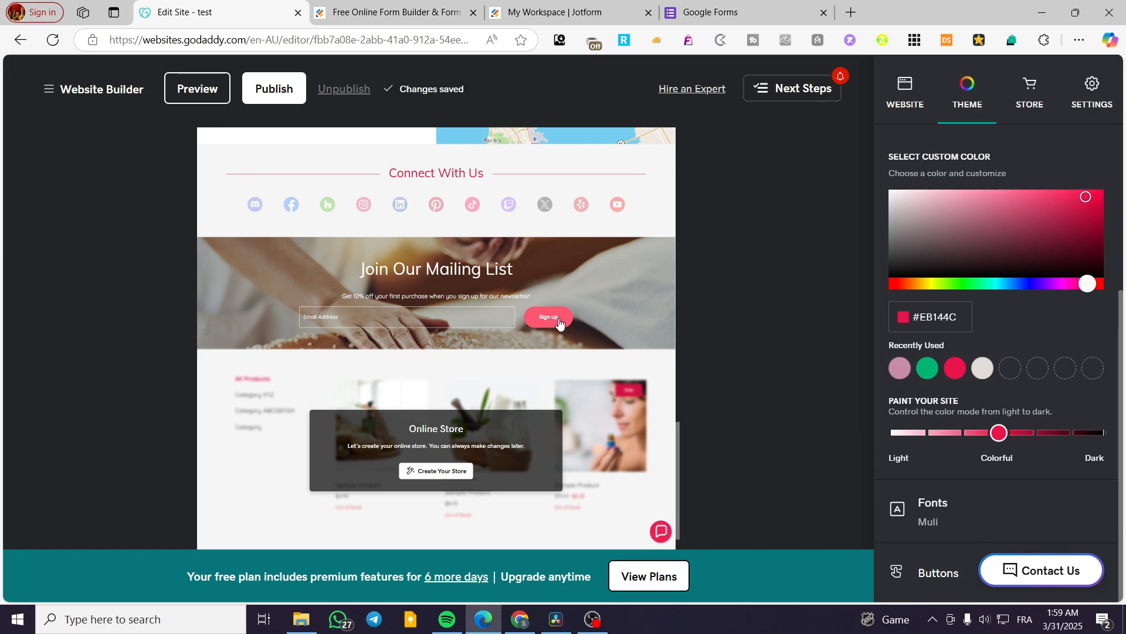
click(926, 370)
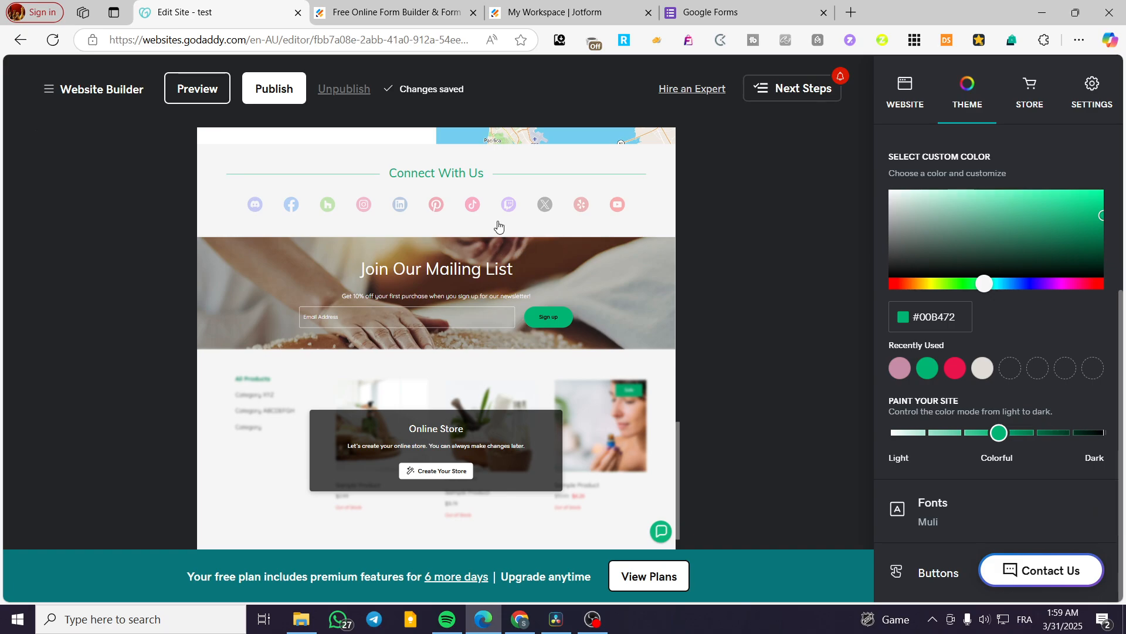
click(954, 369)
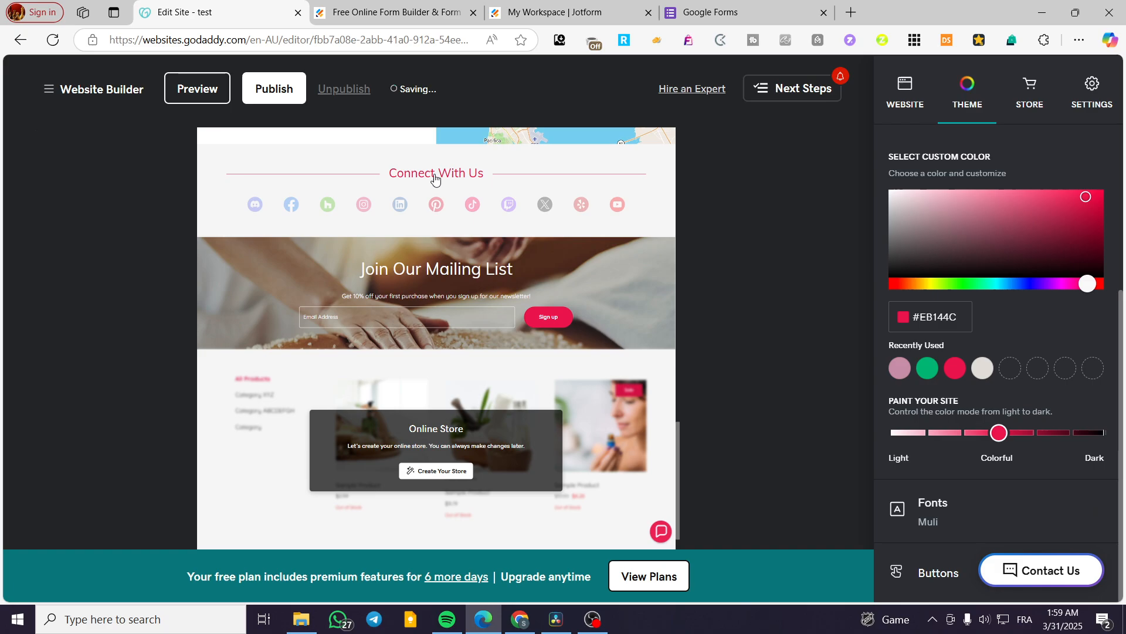
scroll(597, 327, down, 1)
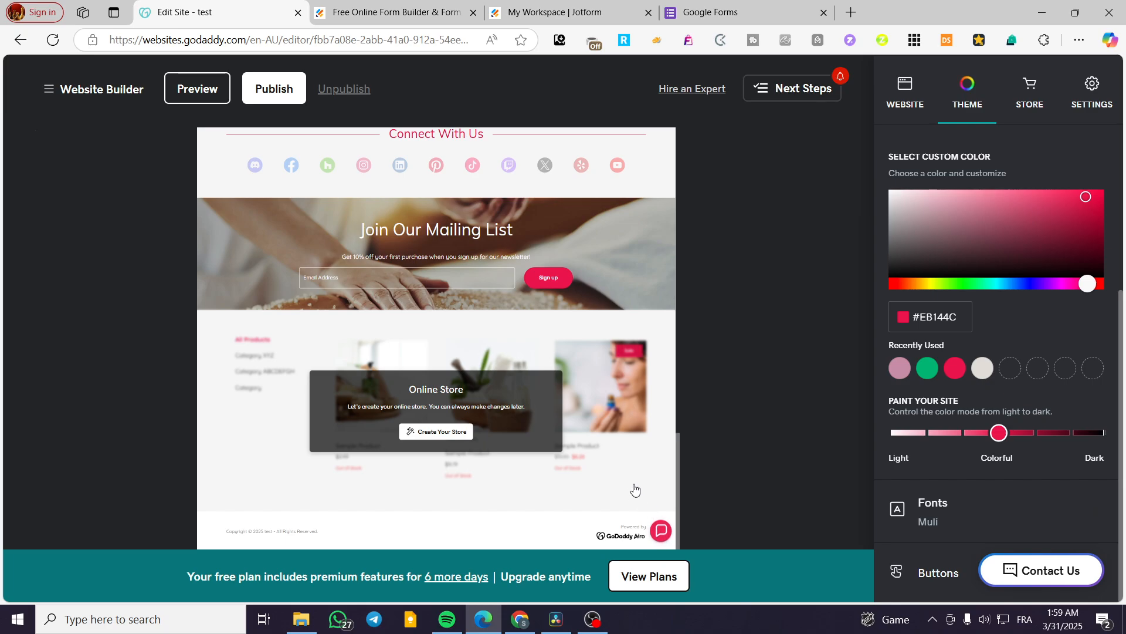
click(929, 369)
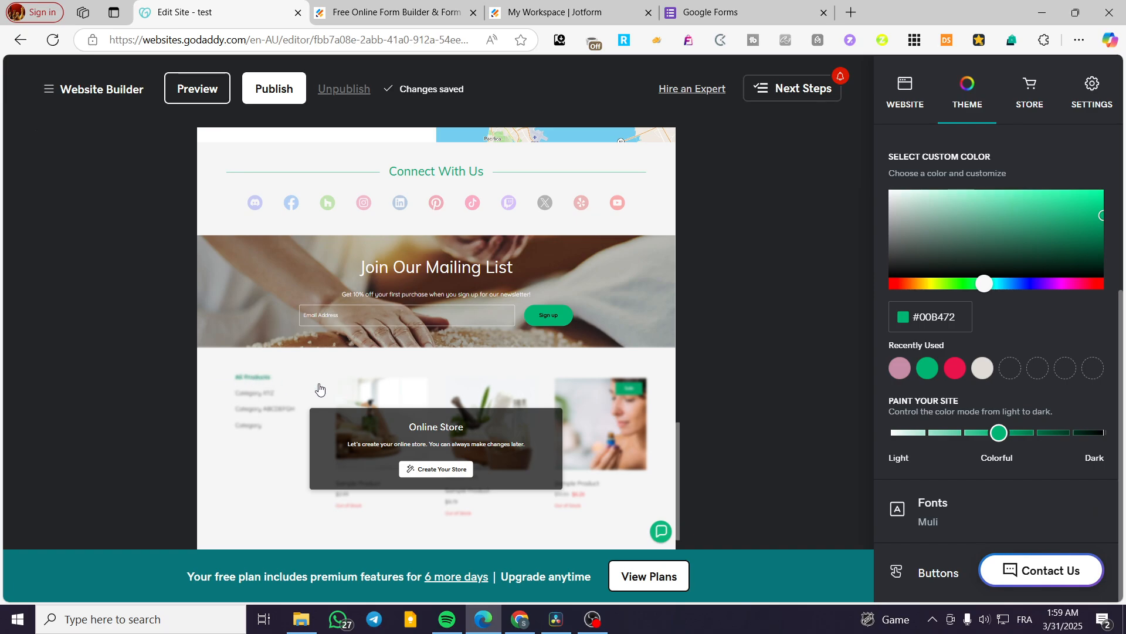
click(956, 368)
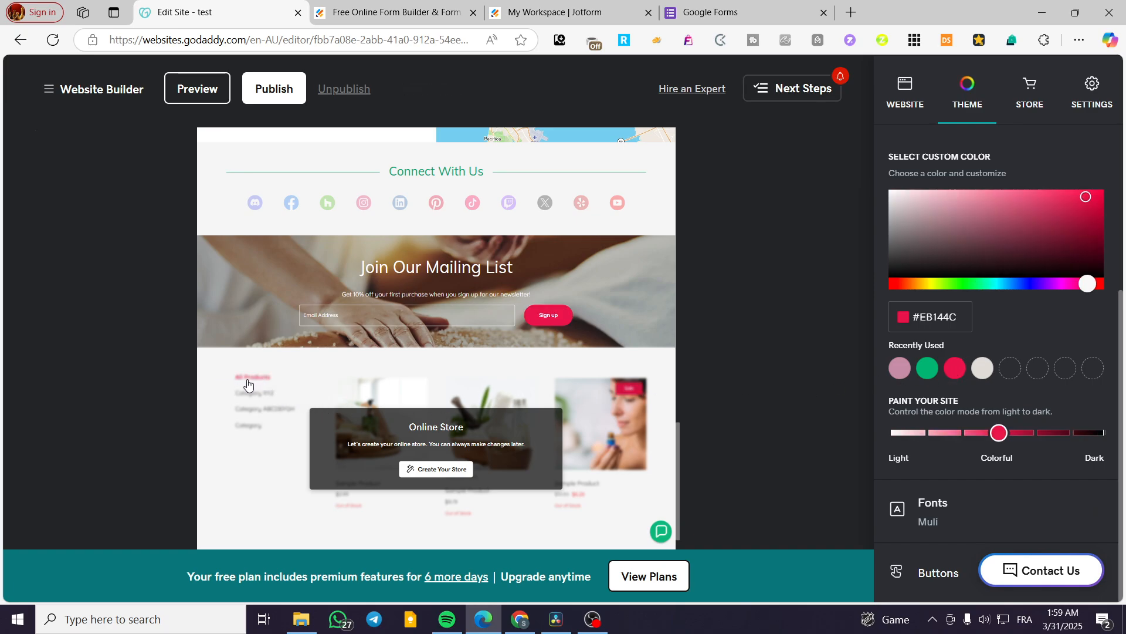
click(927, 368)
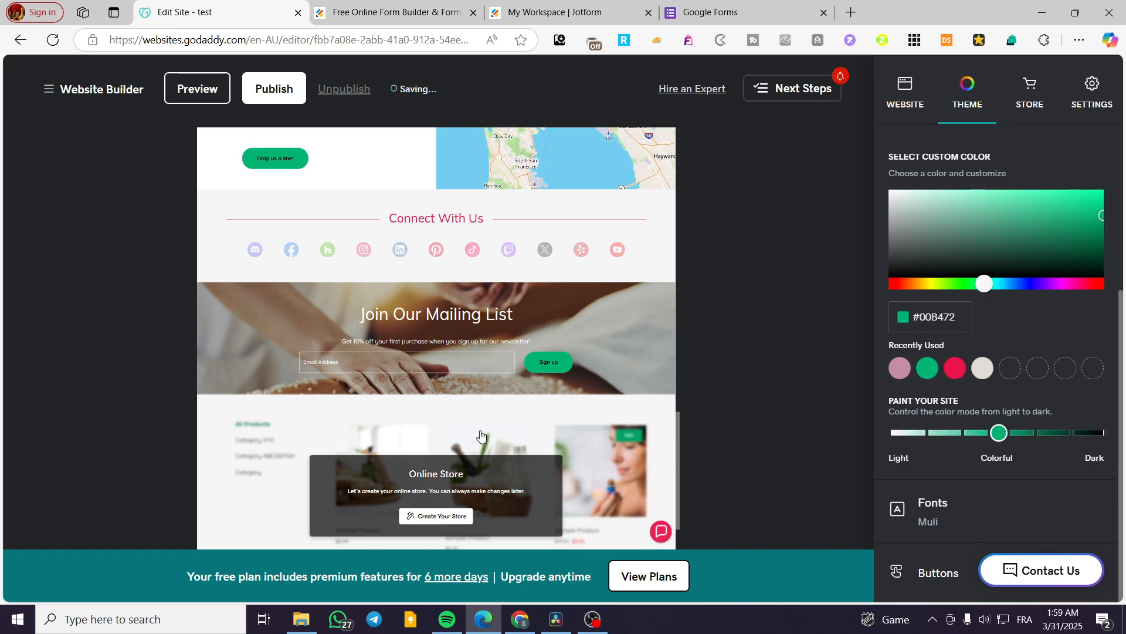
Step: Review the theme color across the page and open the "Experience Serenity at test Spa" section to compare its text colors
scroll(481, 434, up, 9)
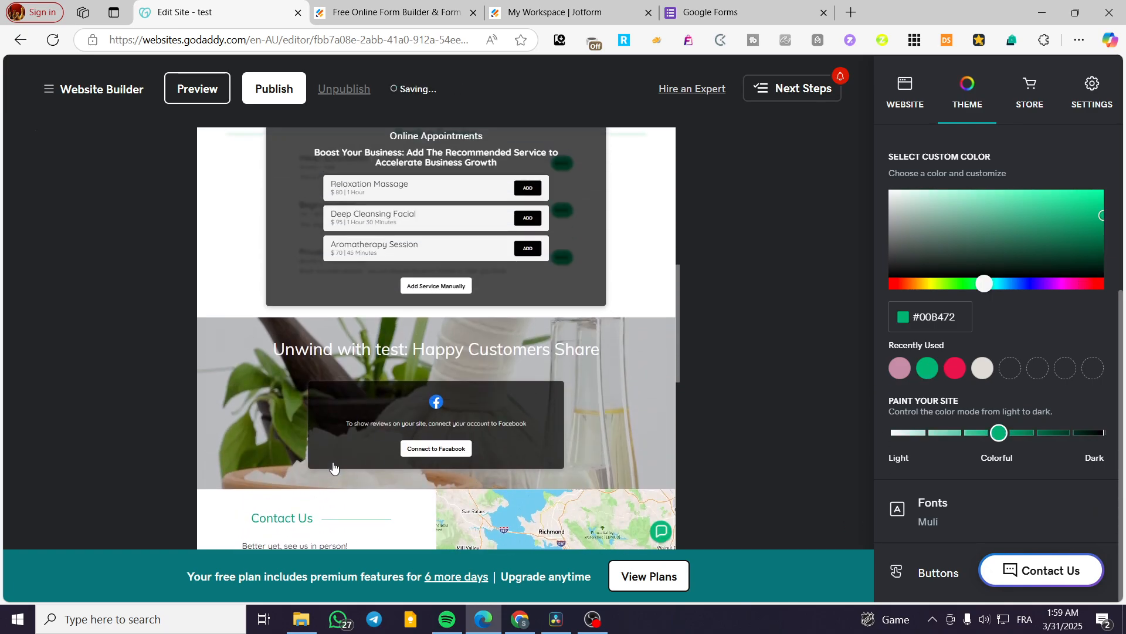
scroll(333, 466, down, 3)
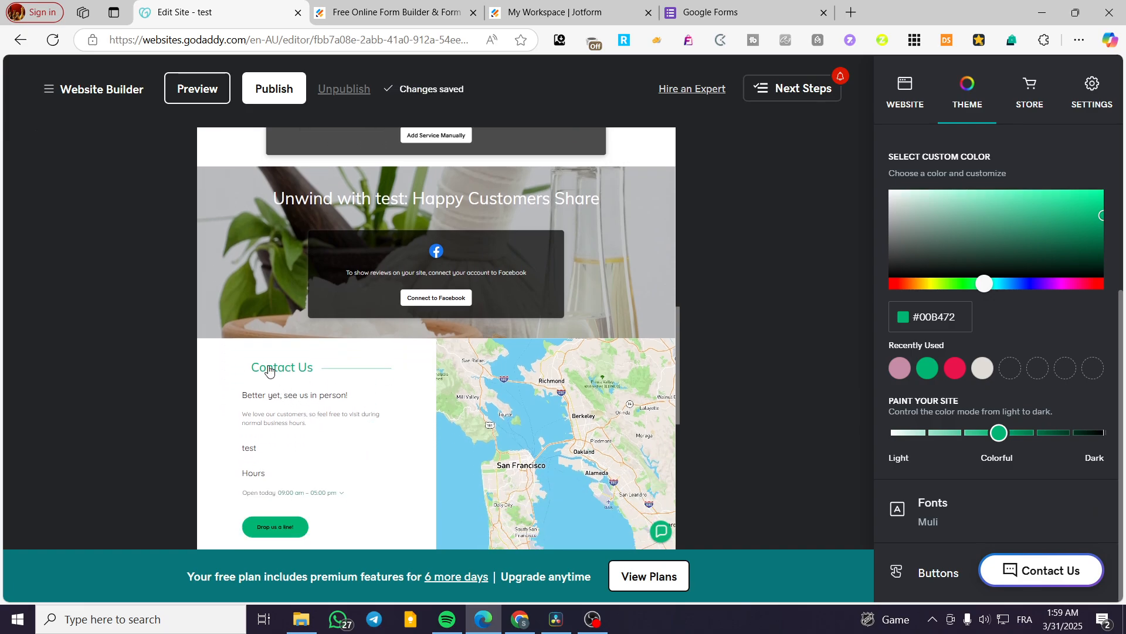
scroll(285, 371, up, 10)
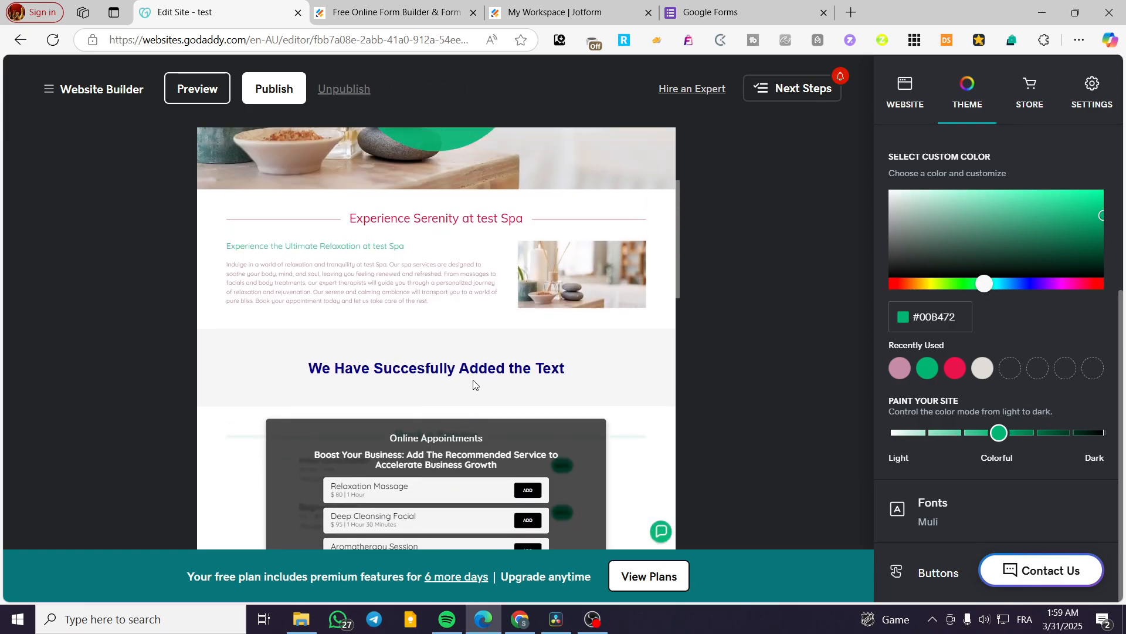
click(485, 333)
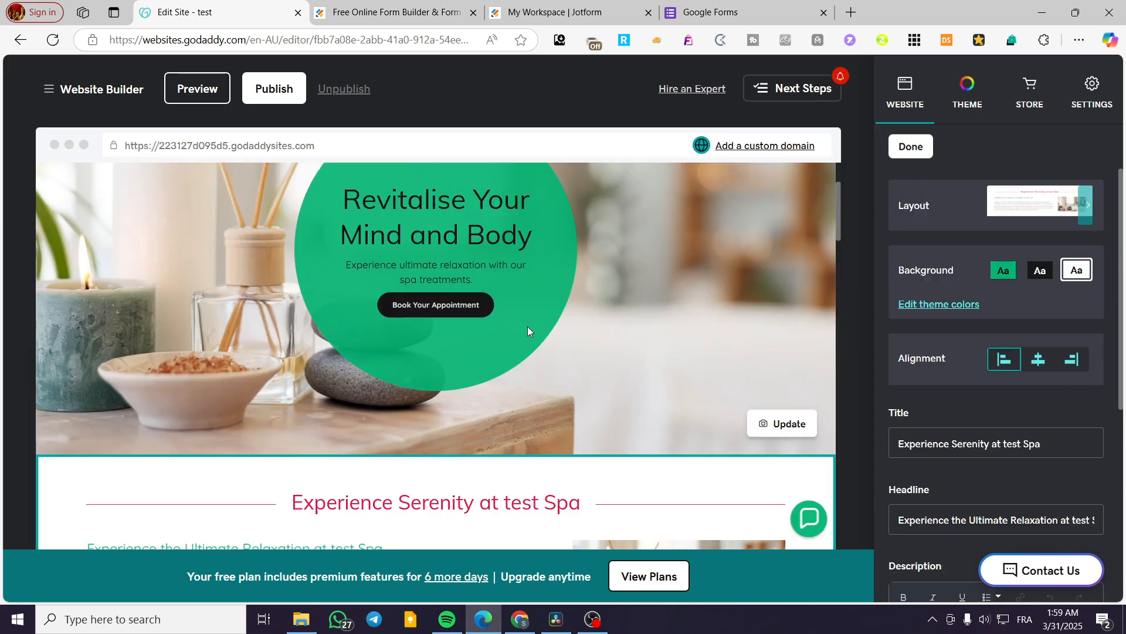
scroll(529, 325, down, 2)
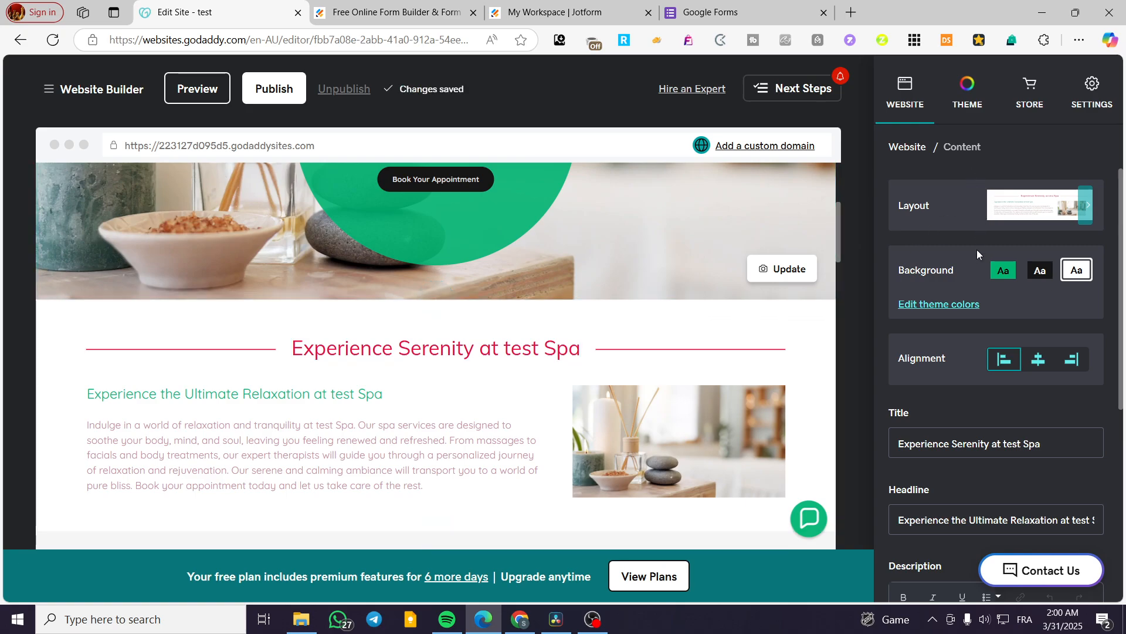
Step: Set the site's theme color to the recently used red #EB144C
click(967, 94)
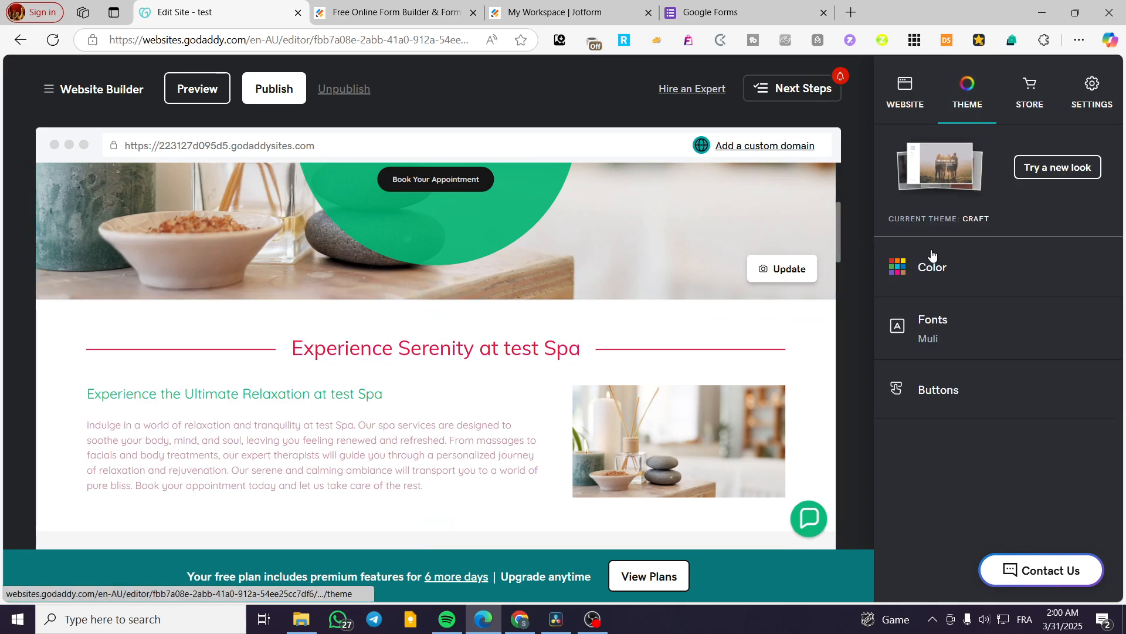
click(959, 281)
scroll(1019, 339, down, 4)
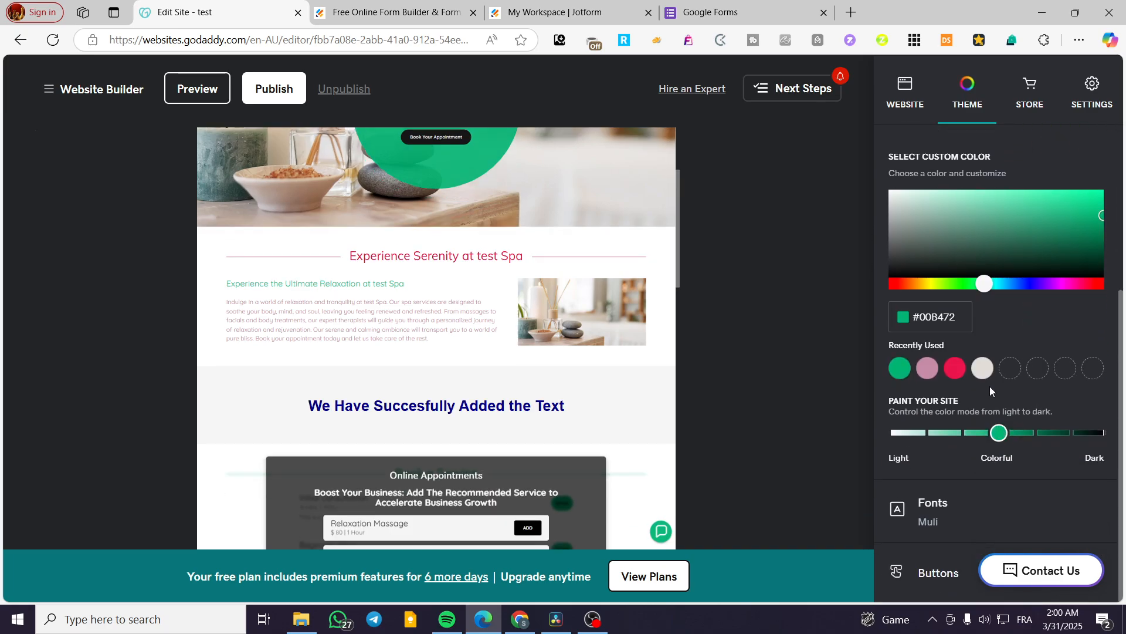
click(957, 368)
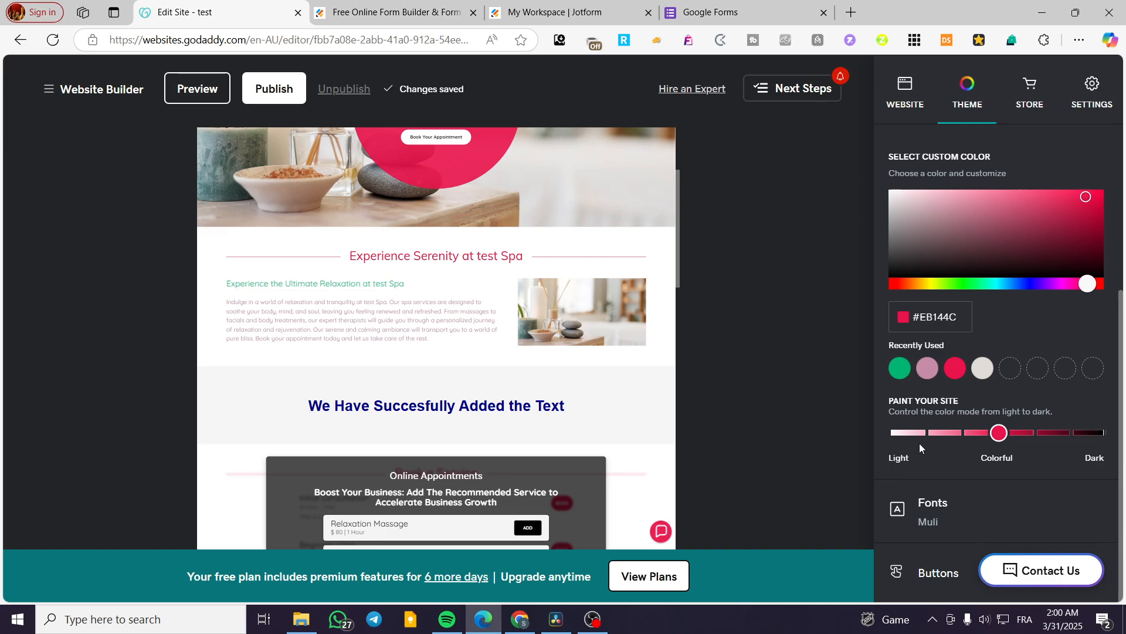
scroll(1044, 344, up, 5)
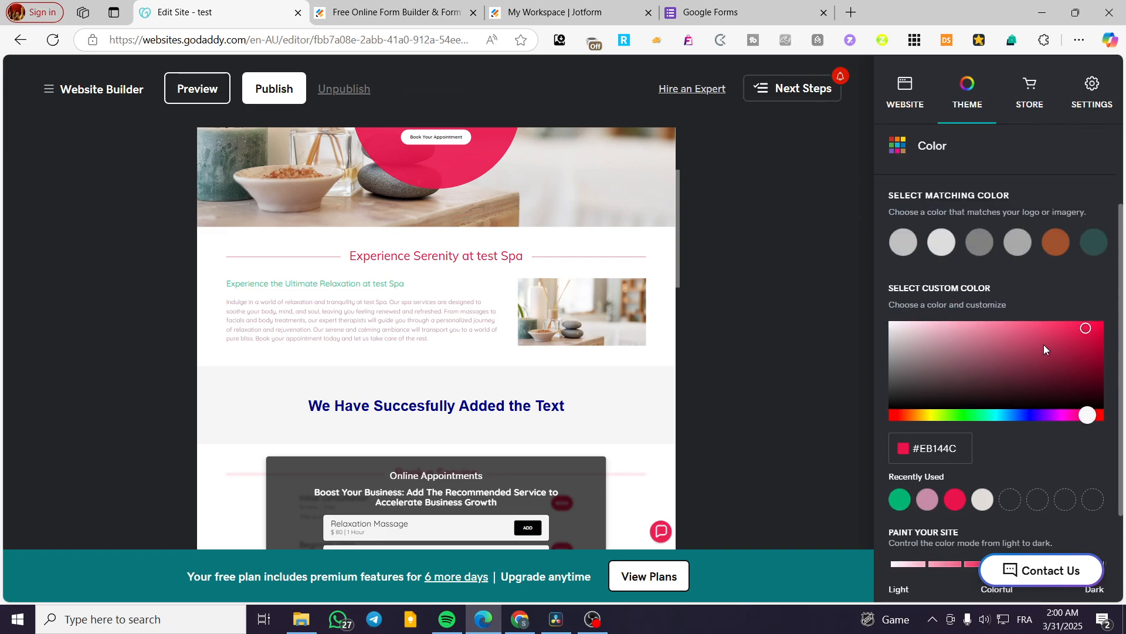
scroll(1013, 329, down, 4)
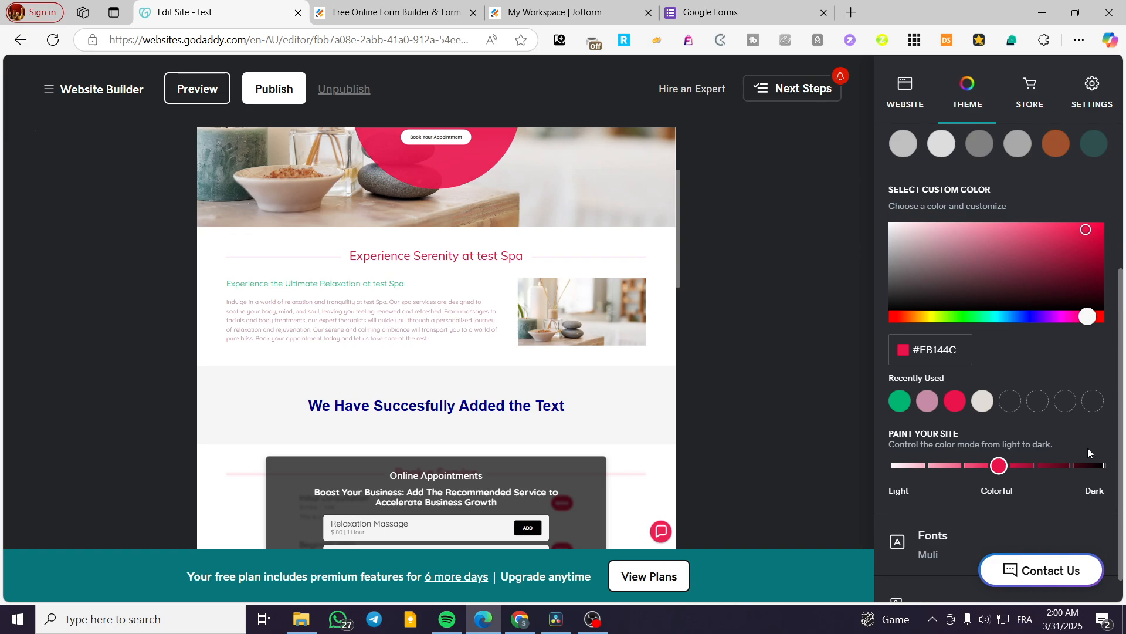
Step: Open the "Experience Serenity at test Spa" section and examine its individually colored description paragraph
click(392, 319)
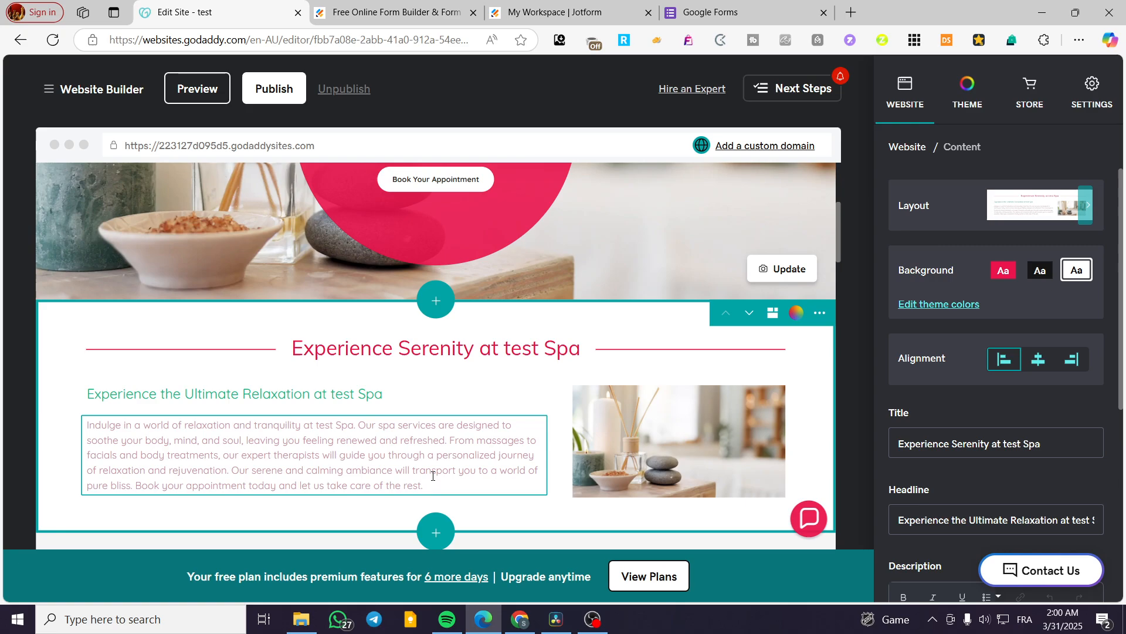
click(388, 436)
click(524, 389)
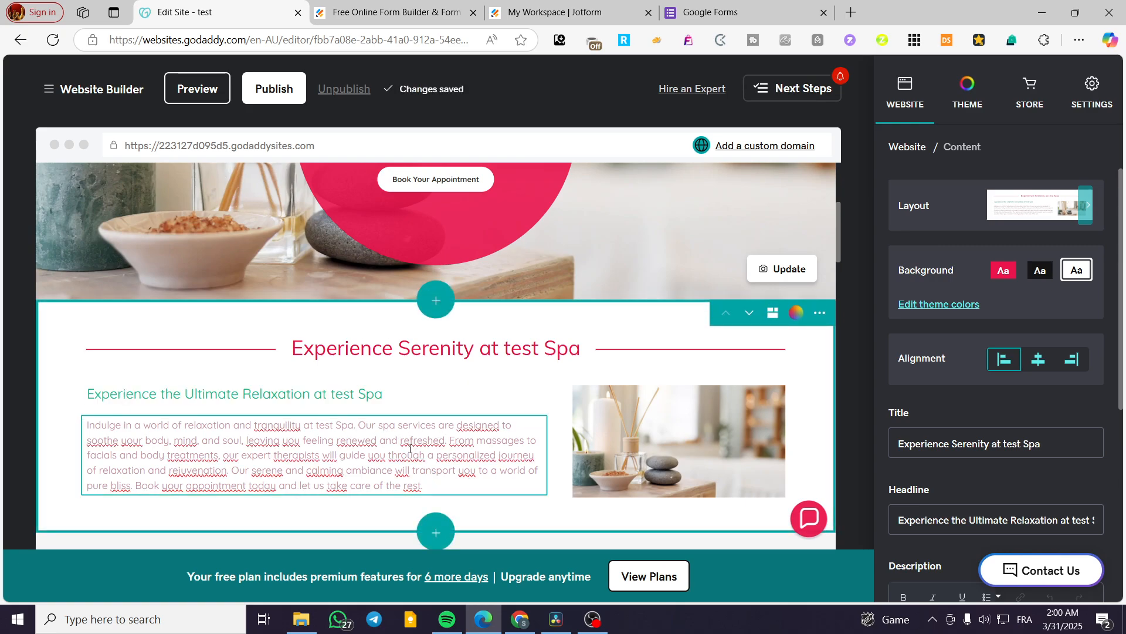
Step: Set the theme's font pairing to Archivo Black with Montserrat after browsing the primary font options
click(969, 98)
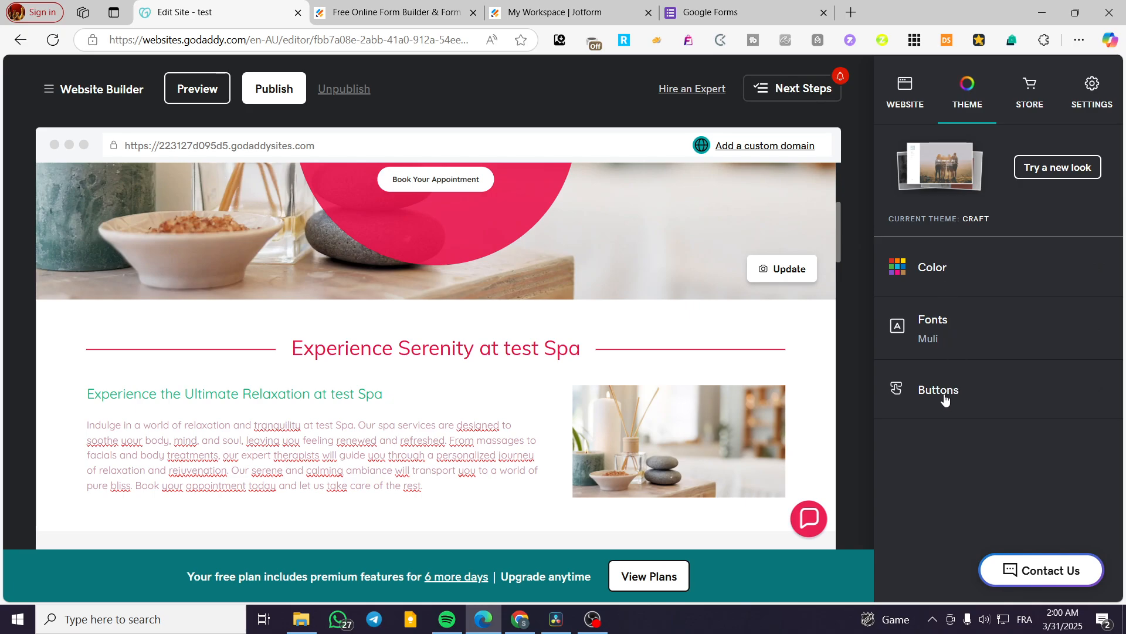
click(945, 328)
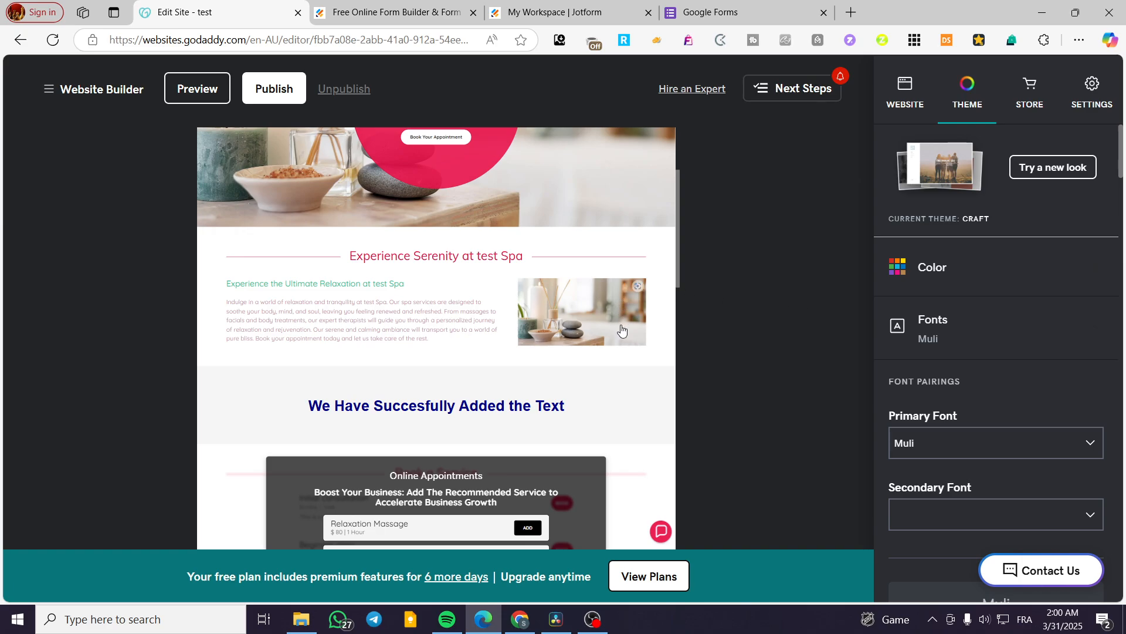
scroll(1038, 317, down, 5)
scroll(1068, 315, up, 3)
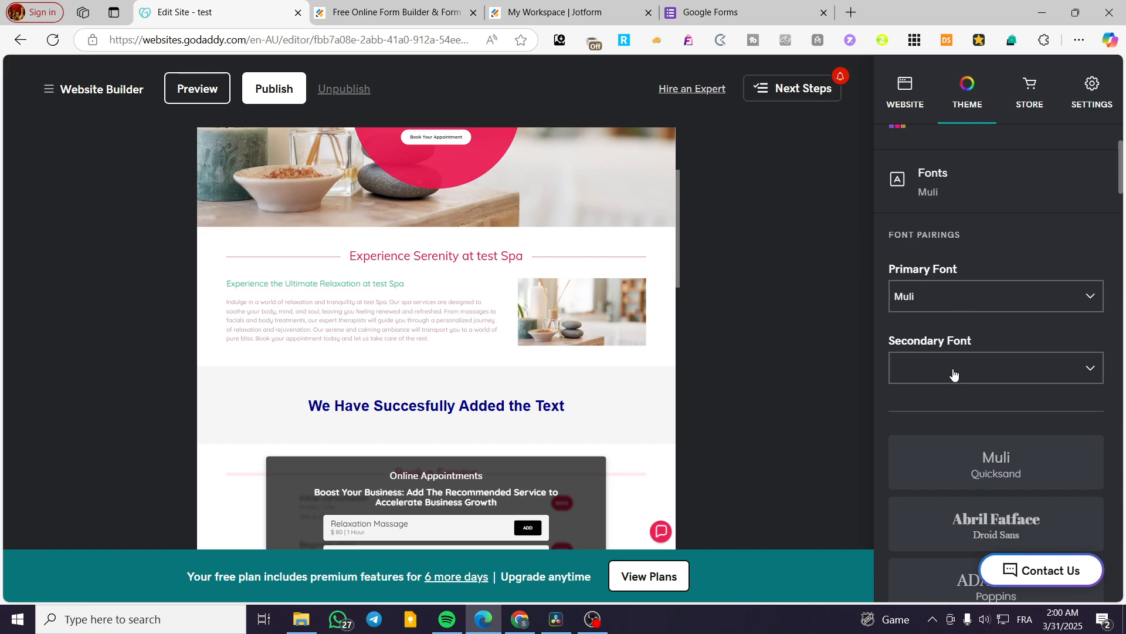
click(942, 297)
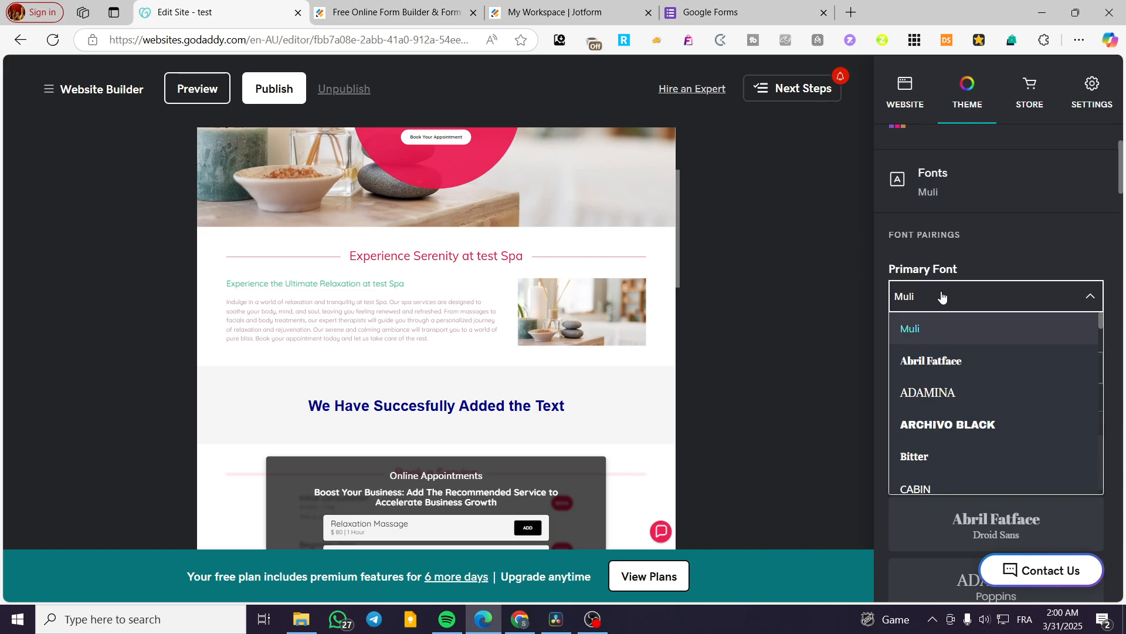
click(1022, 301)
scroll(1022, 302, down, 6)
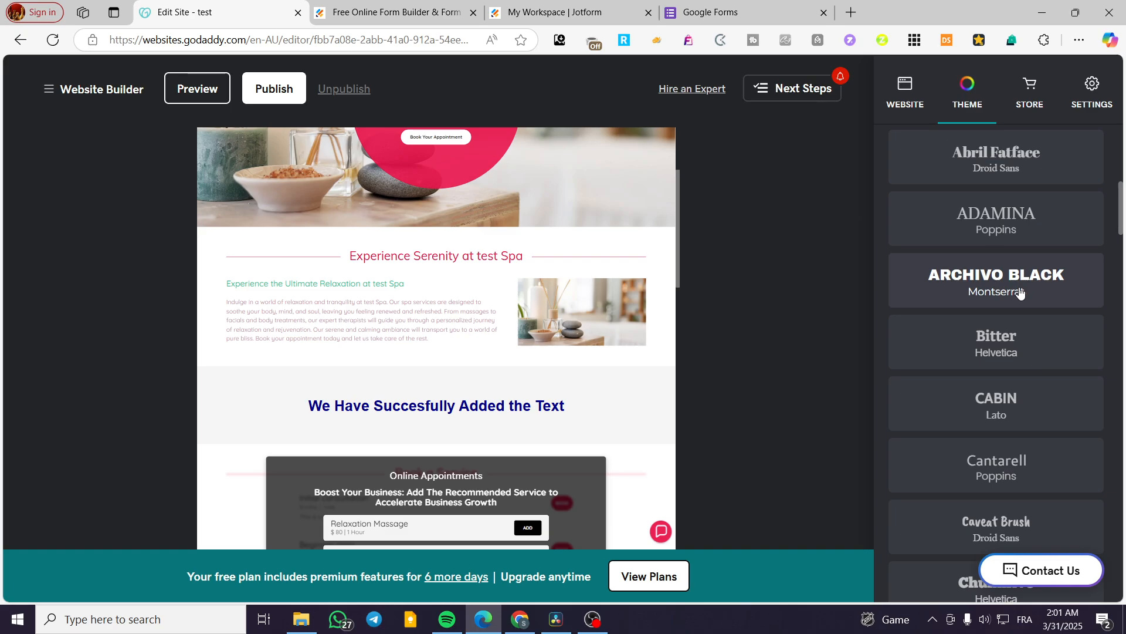
click(1019, 292)
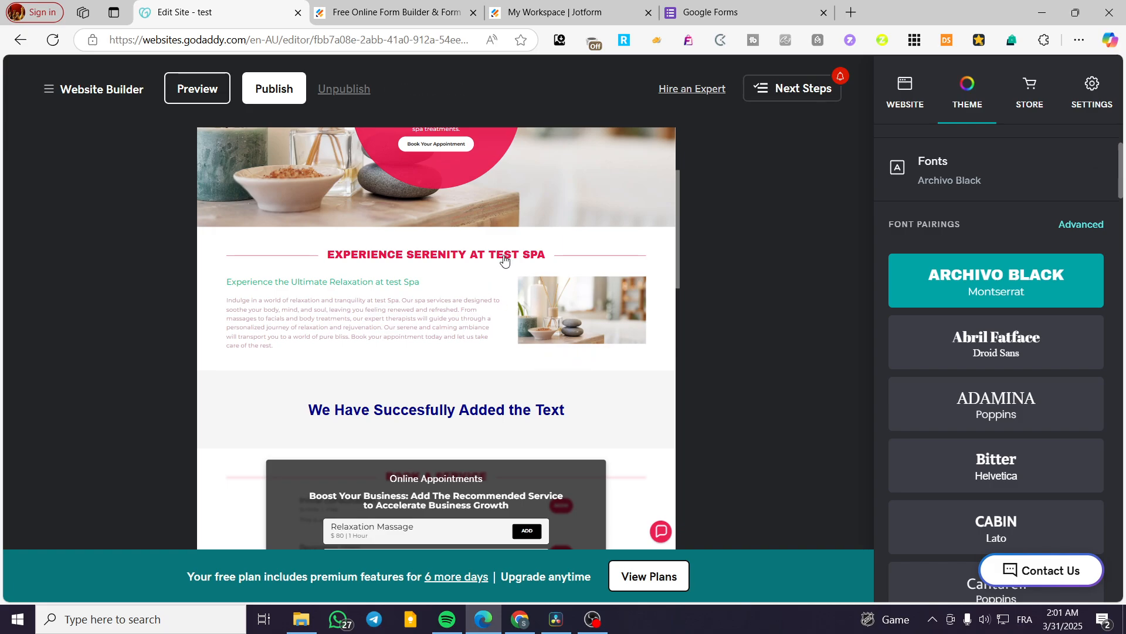
Step: Try the Abril Fatface, Archivo Black and Bitter font pairings in turn and compare their effect on the page
scroll(483, 407, down, 6)
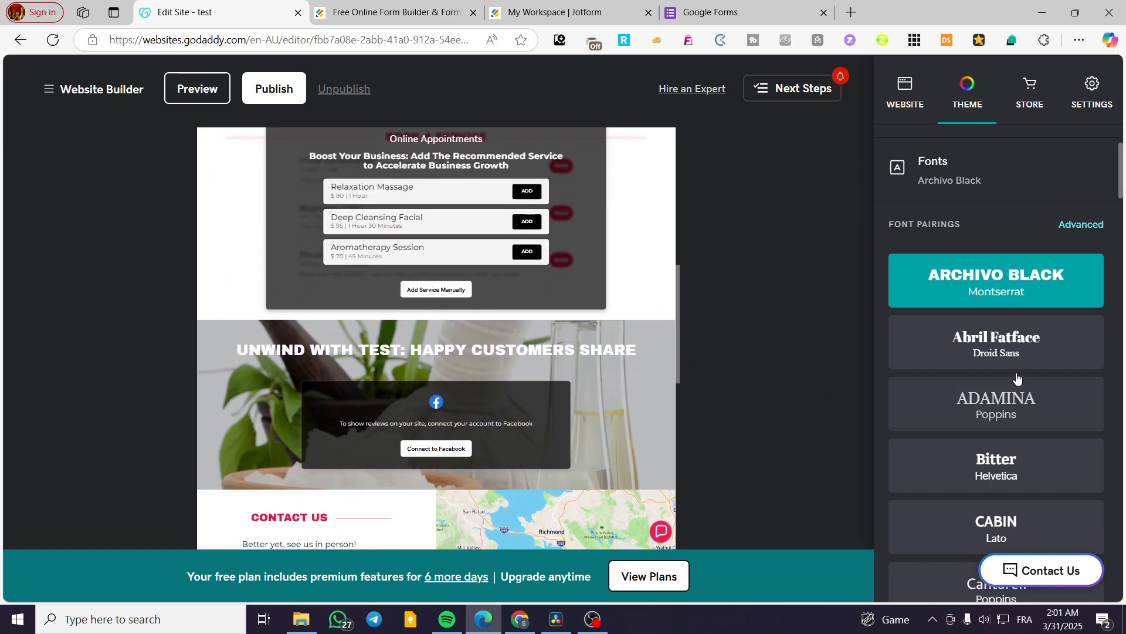
click(1024, 339)
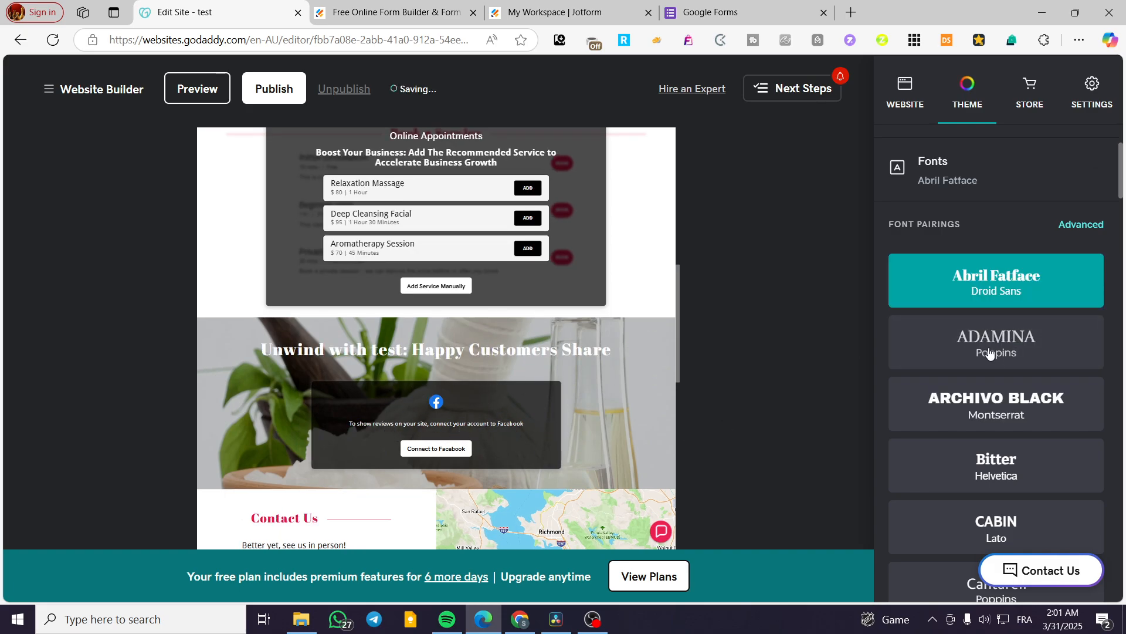
click(1032, 409)
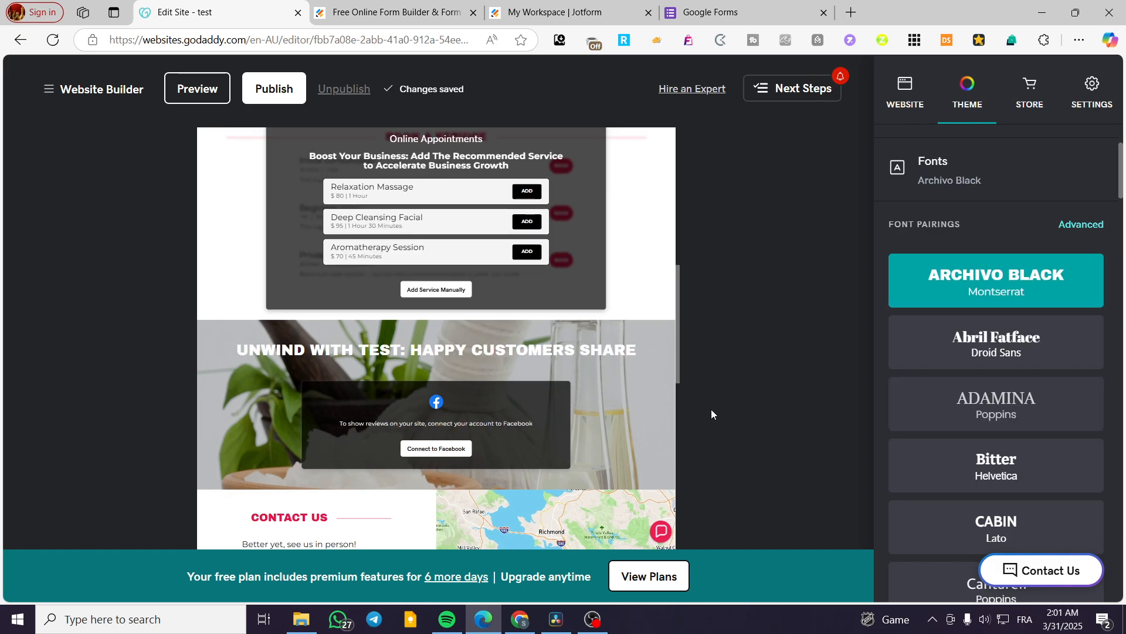
click(1002, 480)
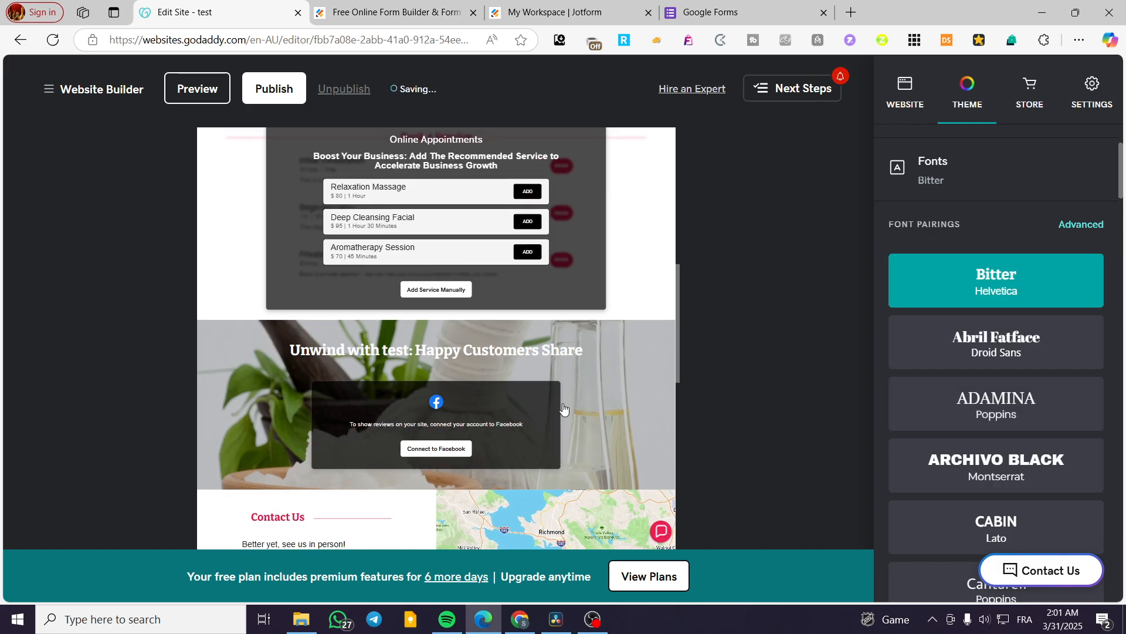
scroll(547, 465, up, 8)
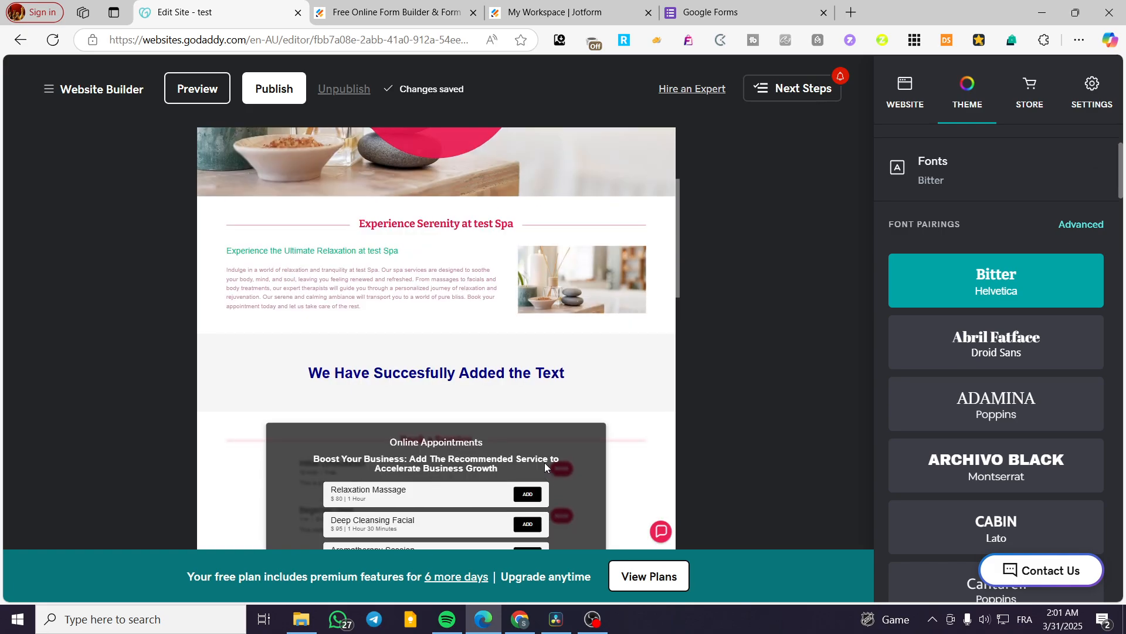
Step: Try the Adamina with Poppins font pairing and review how it looks across the page sections
click(1032, 418)
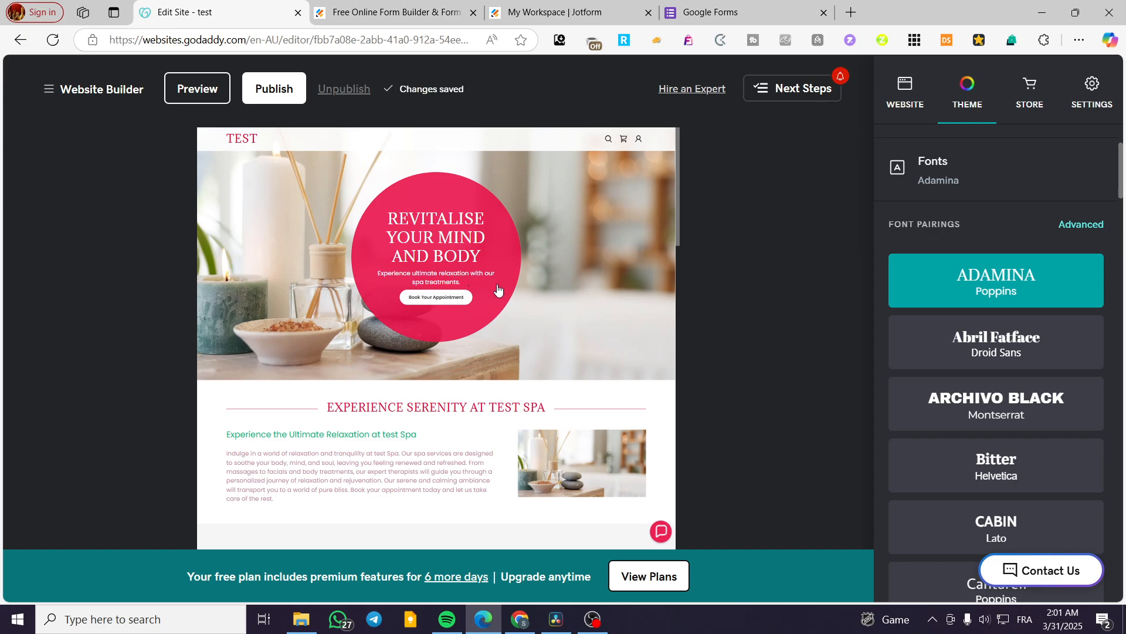
scroll(498, 289, down, 15)
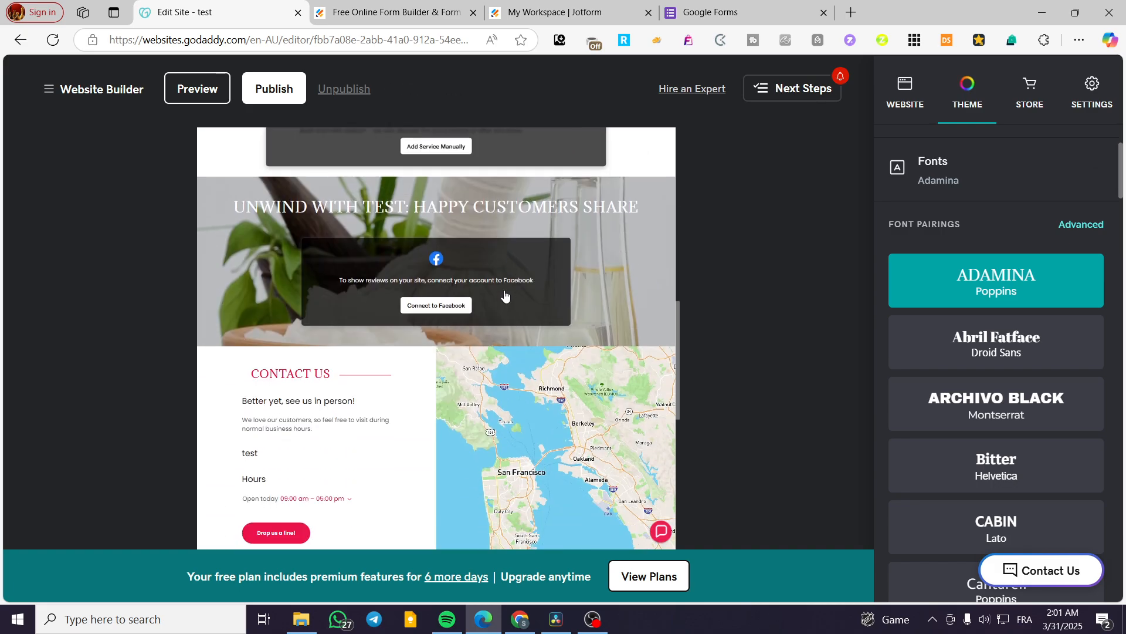
scroll(504, 293, up, 8)
scroll(1056, 445, down, 4)
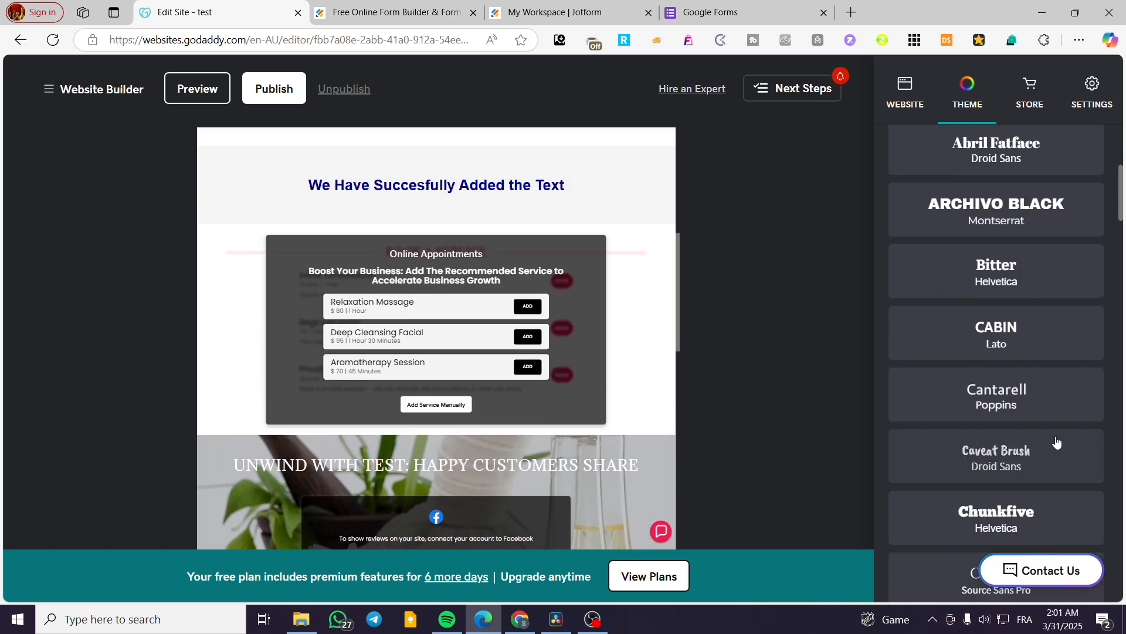
Step: Compare the Chunkfive, Abril Fatface and Archivo Black font pairings on the site title and hero heading
click(1031, 491)
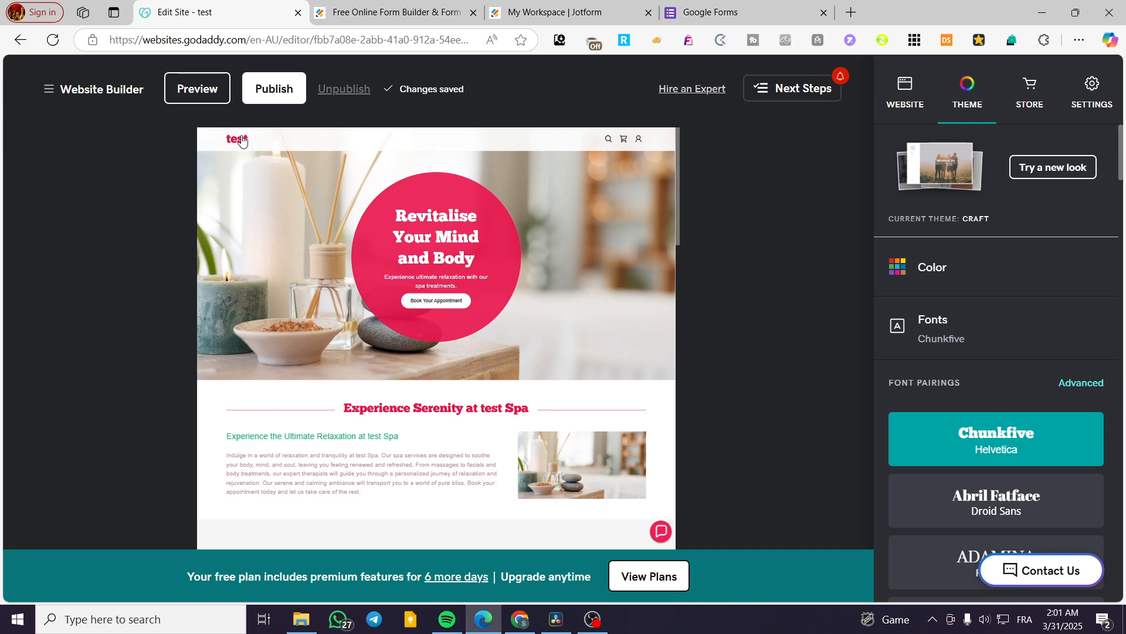
click(997, 496)
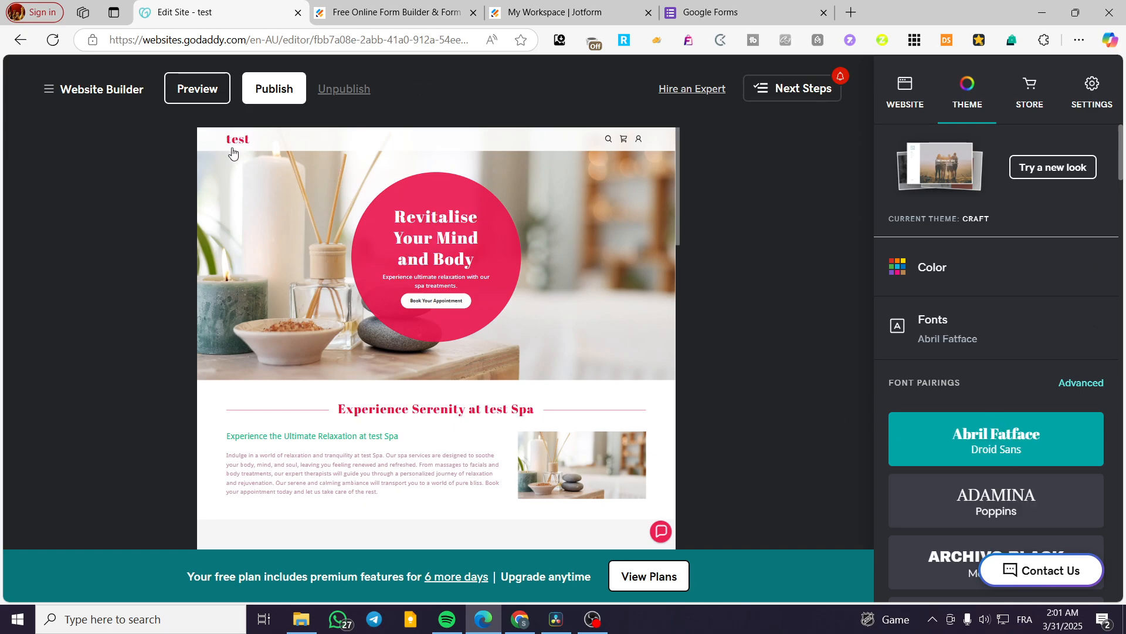
click(939, 558)
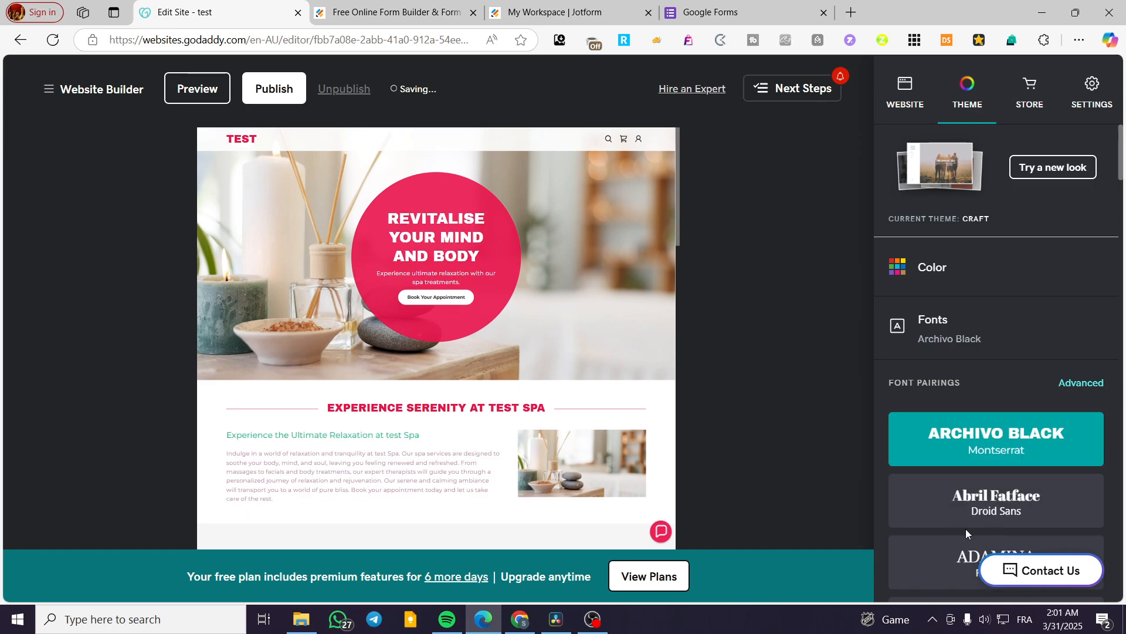
Step: Try the Adamina with Poppins pairing again, followed by Bitter with Helvetica
scroll(1022, 515, down, 3)
click(1006, 421)
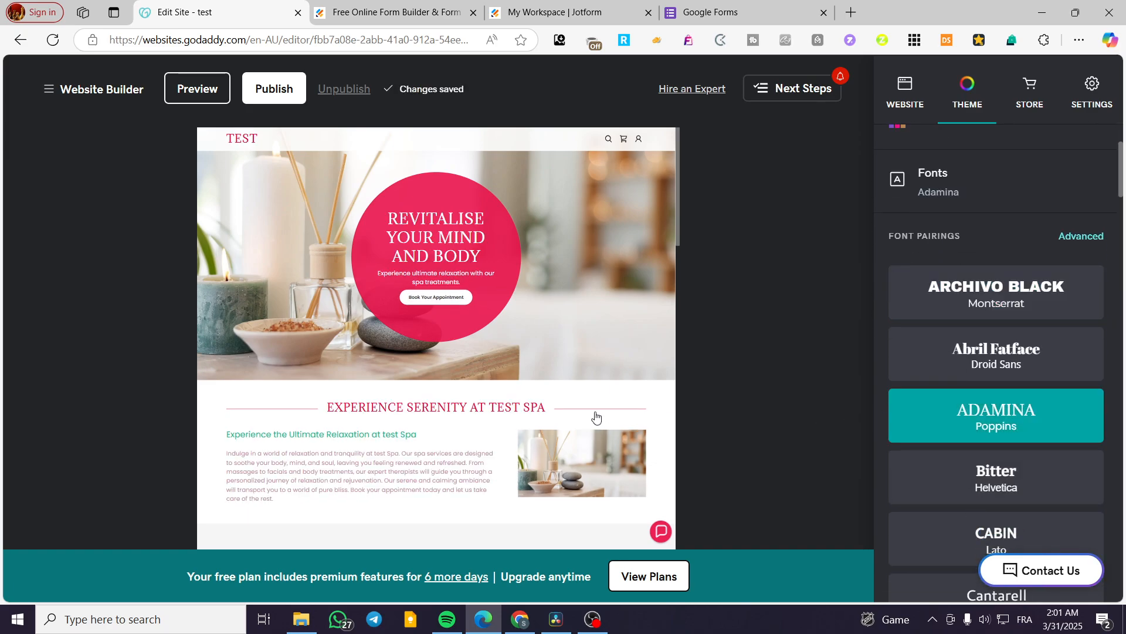
click(945, 512)
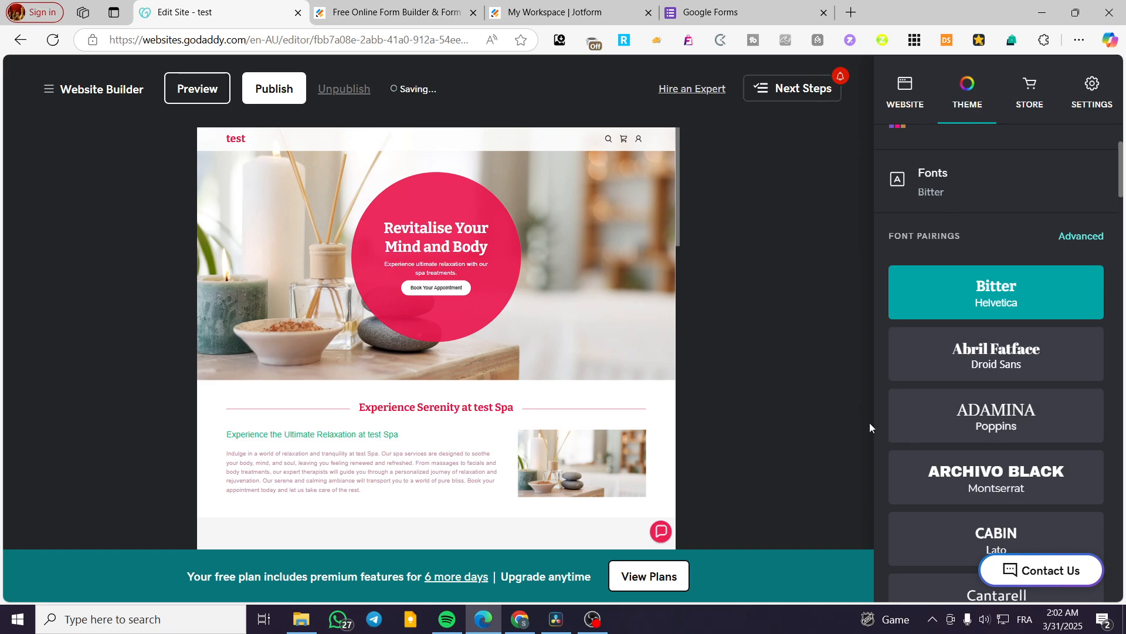
scroll(998, 441, down, 9)
scroll(1007, 440, up, 9)
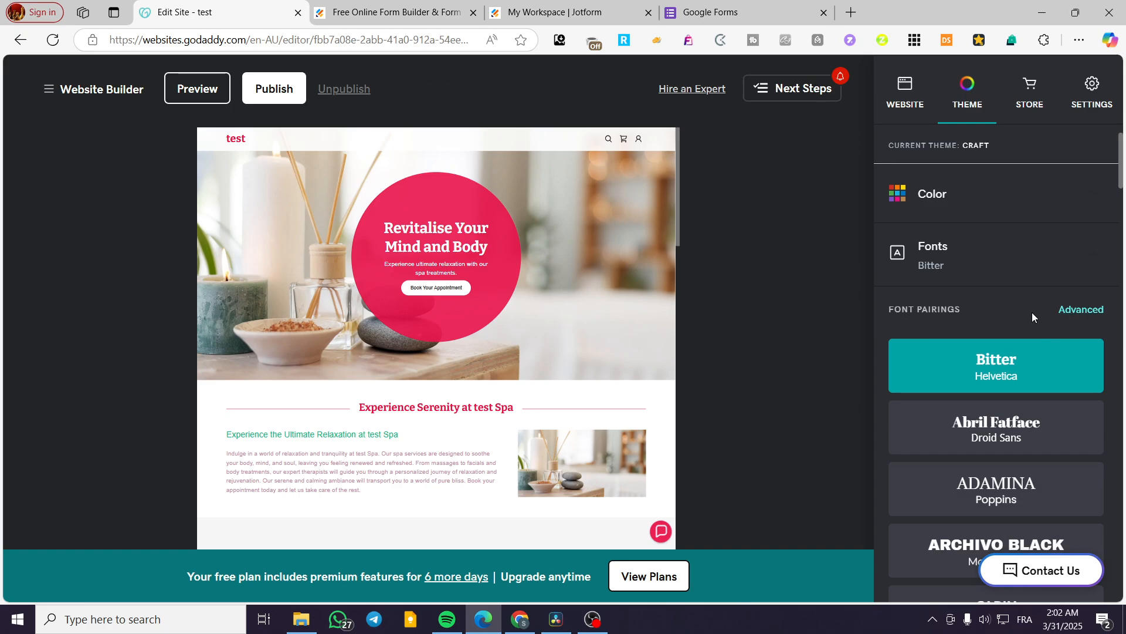
Step: Reveal the advanced font pairing options and set the primary font to Abril Fatface
click(1085, 310)
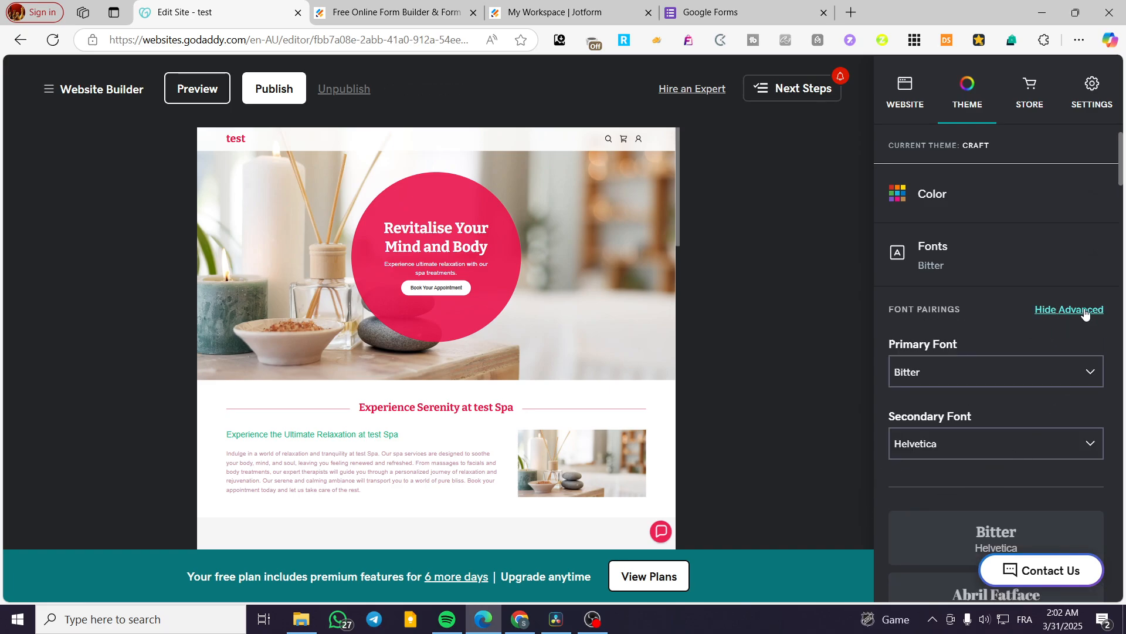
scroll(985, 345, down, 1)
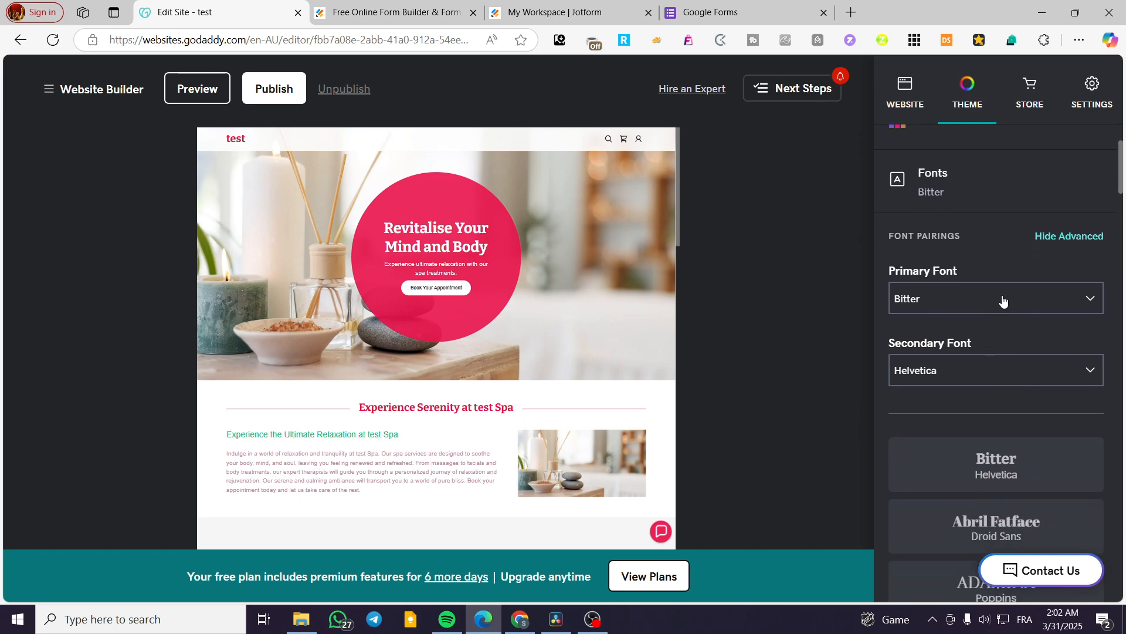
click(1094, 237)
click(1088, 237)
scroll(962, 293, down, 2)
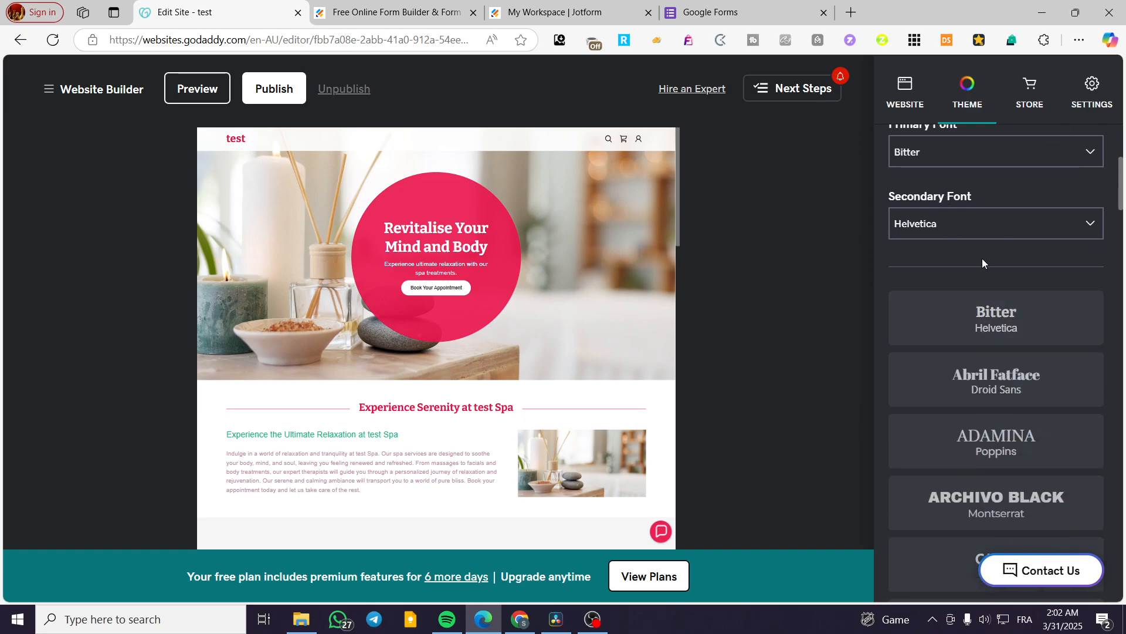
scroll(1050, 252, down, 7)
scroll(1012, 380, up, 10)
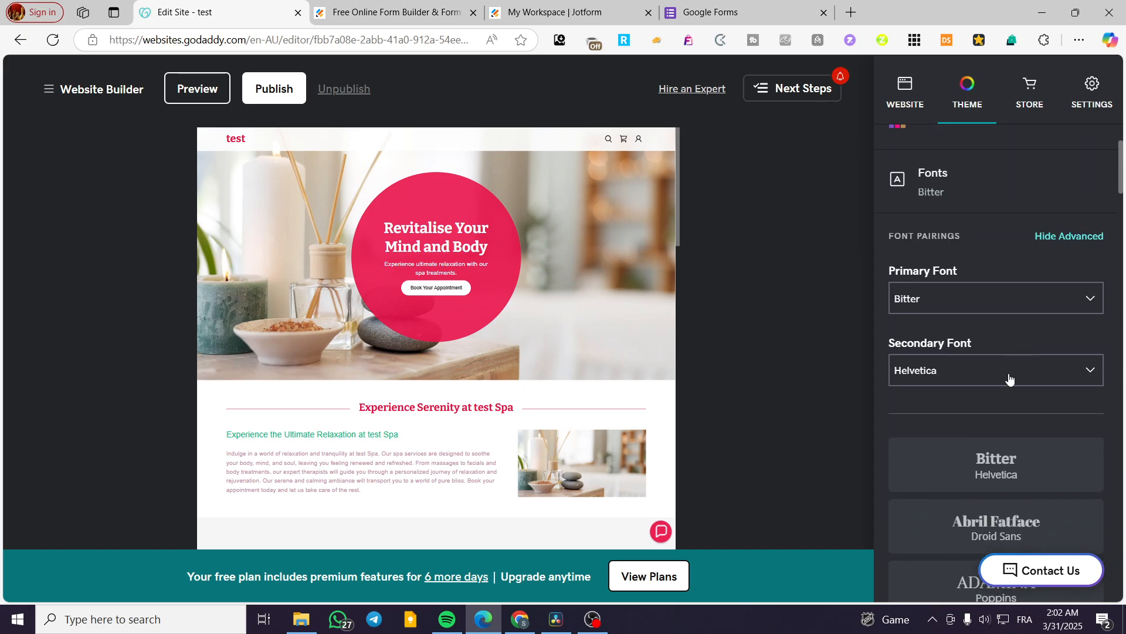
click(971, 376)
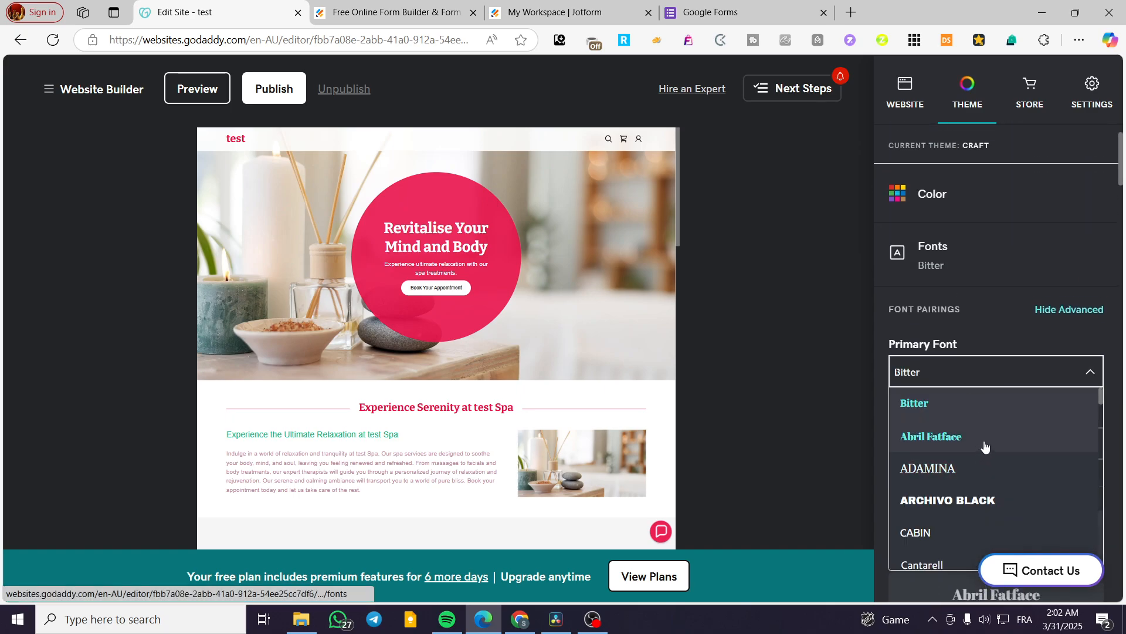
click(955, 447)
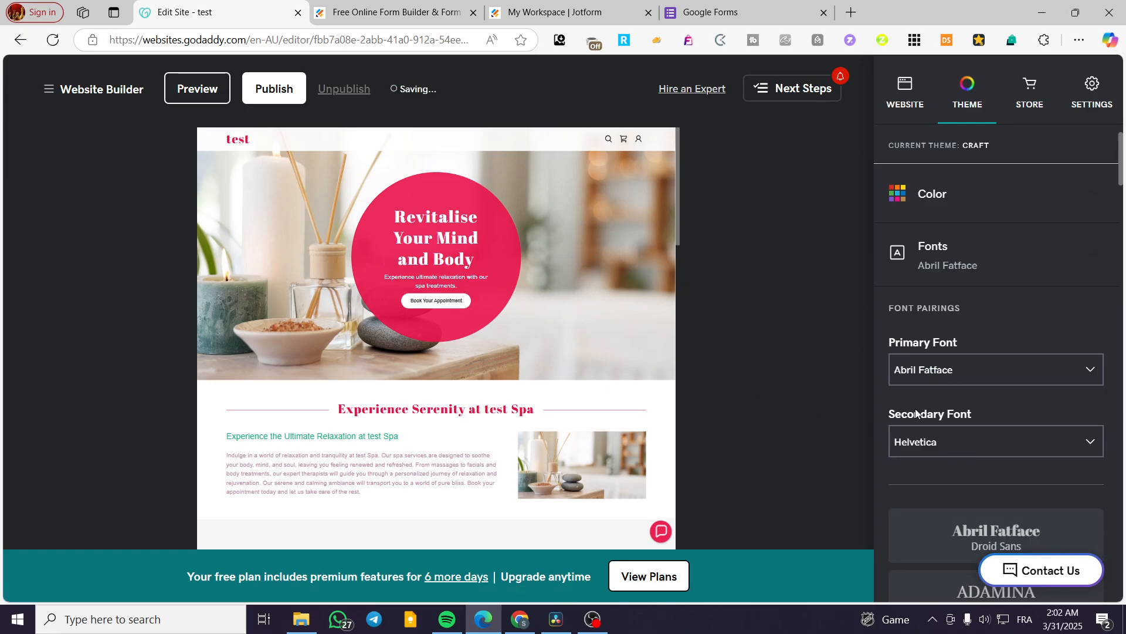
Step: Set the theme's secondary font to Gentium Basic after trying Cabin
click(975, 456)
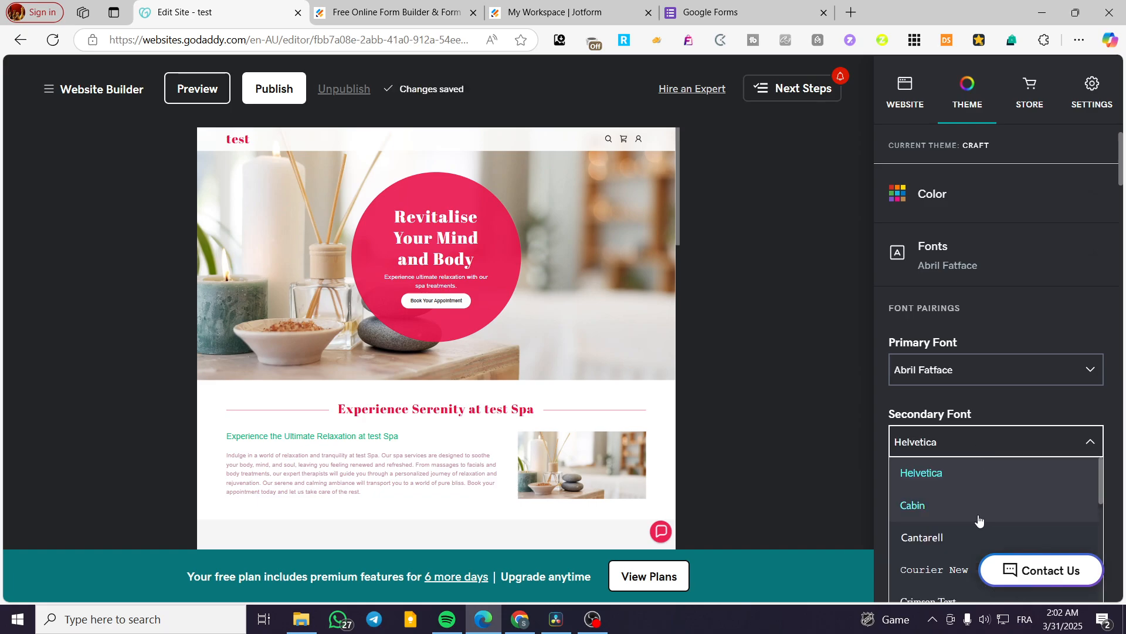
click(949, 512)
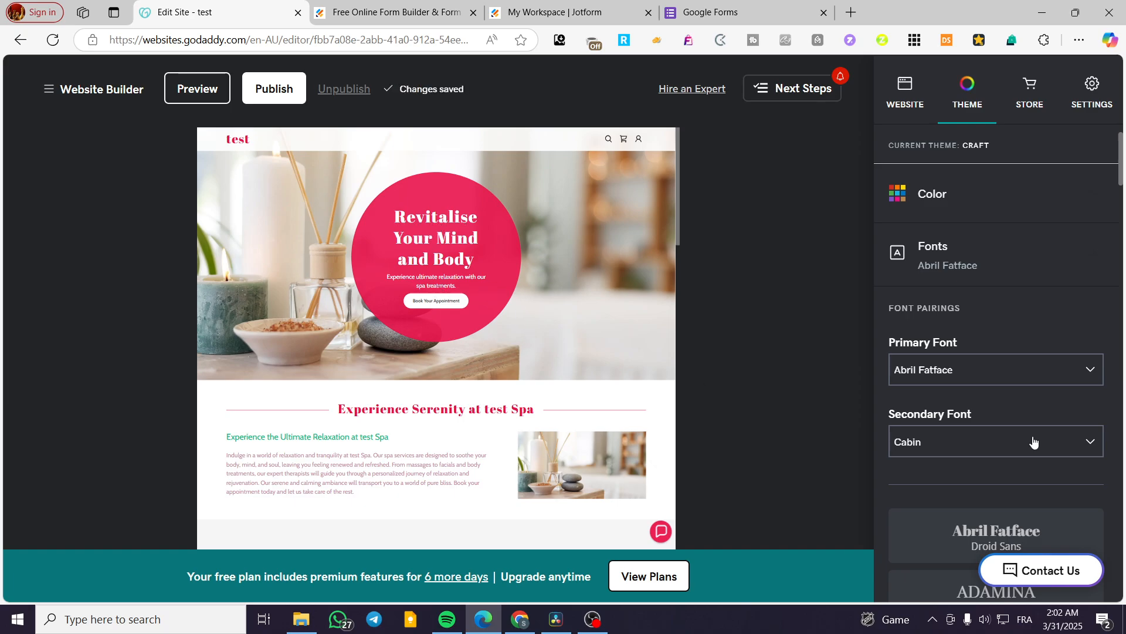
scroll(1034, 441, down, 2)
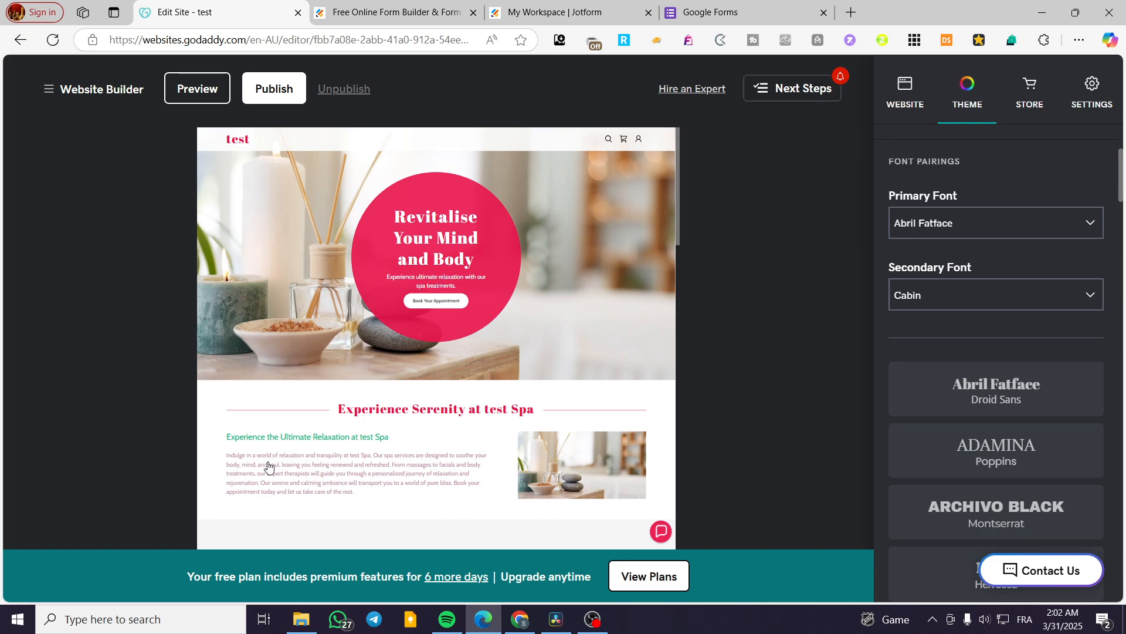
click(992, 296)
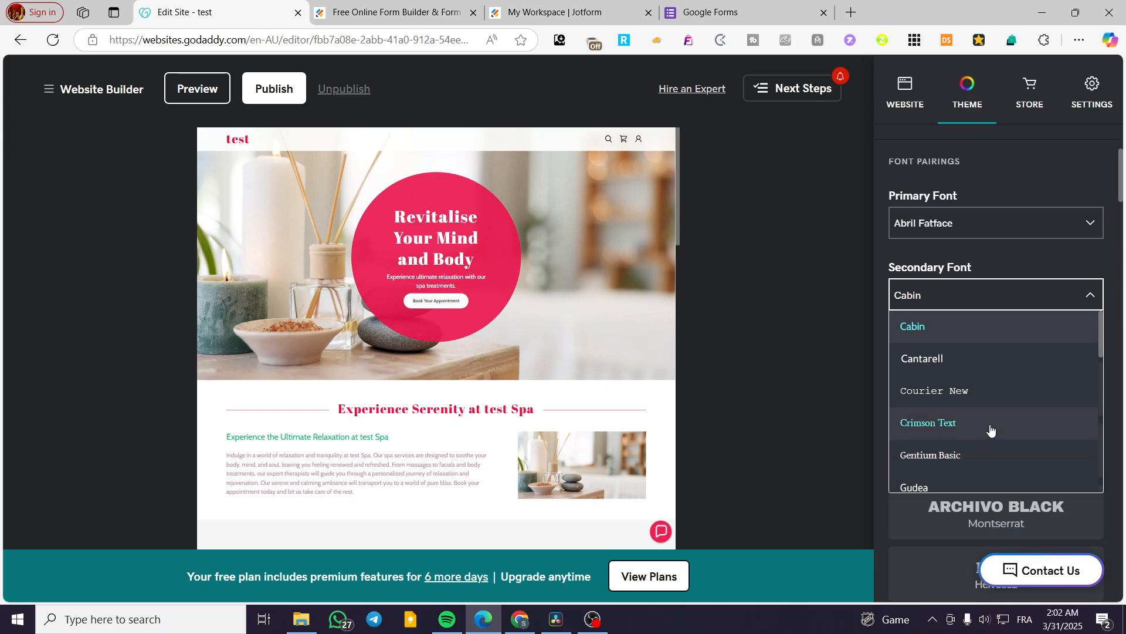
click(986, 458)
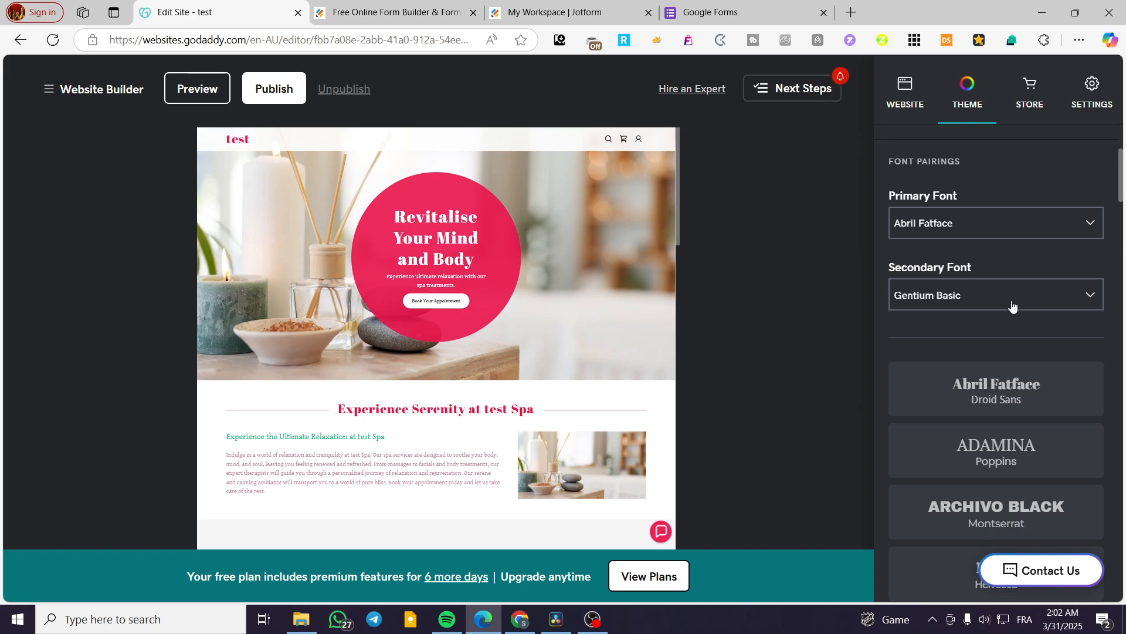
Step: Open the theme's button settings and examine the style options for the primary button
scroll(1001, 352, up, 3)
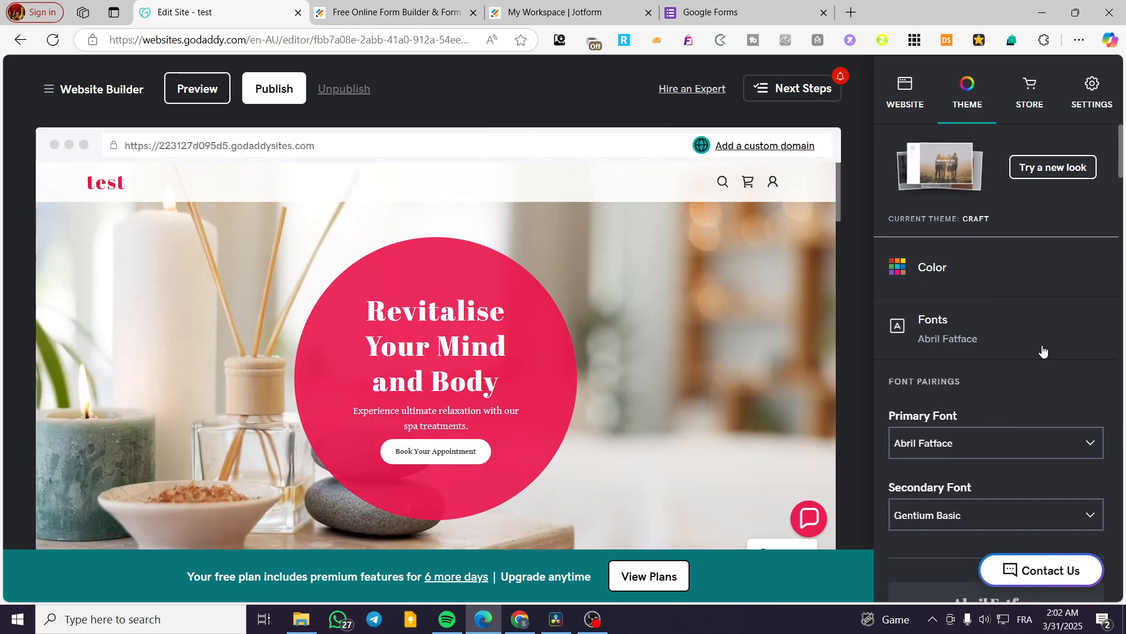
scroll(1085, 329, down, 10)
scroll(1082, 339, down, 5)
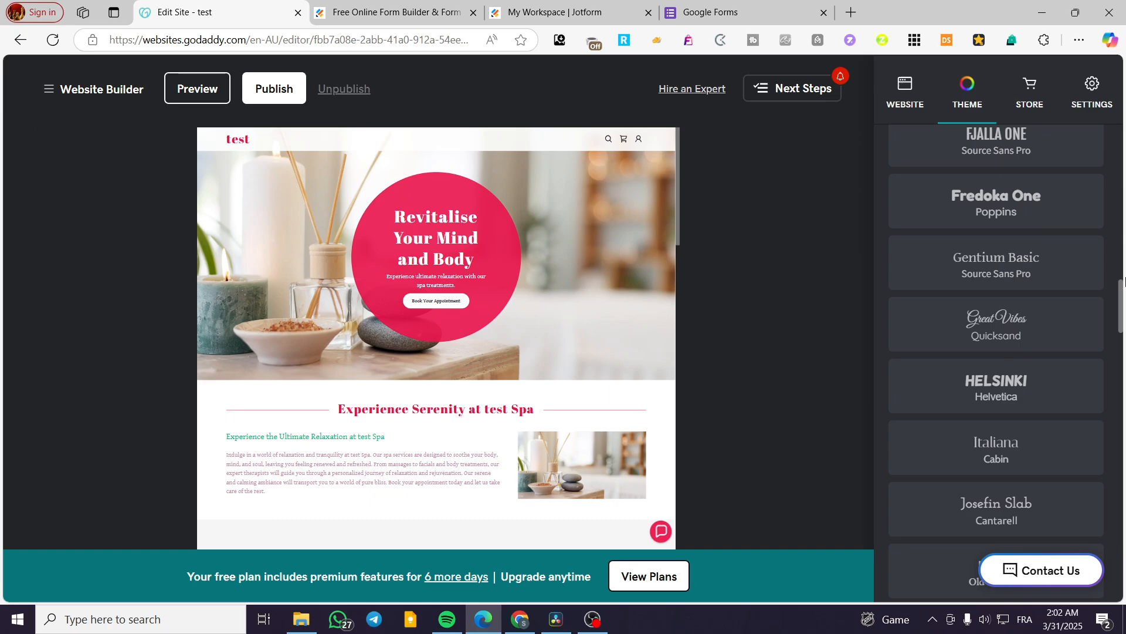
drag(1122, 292, 1122, 586)
click(917, 570)
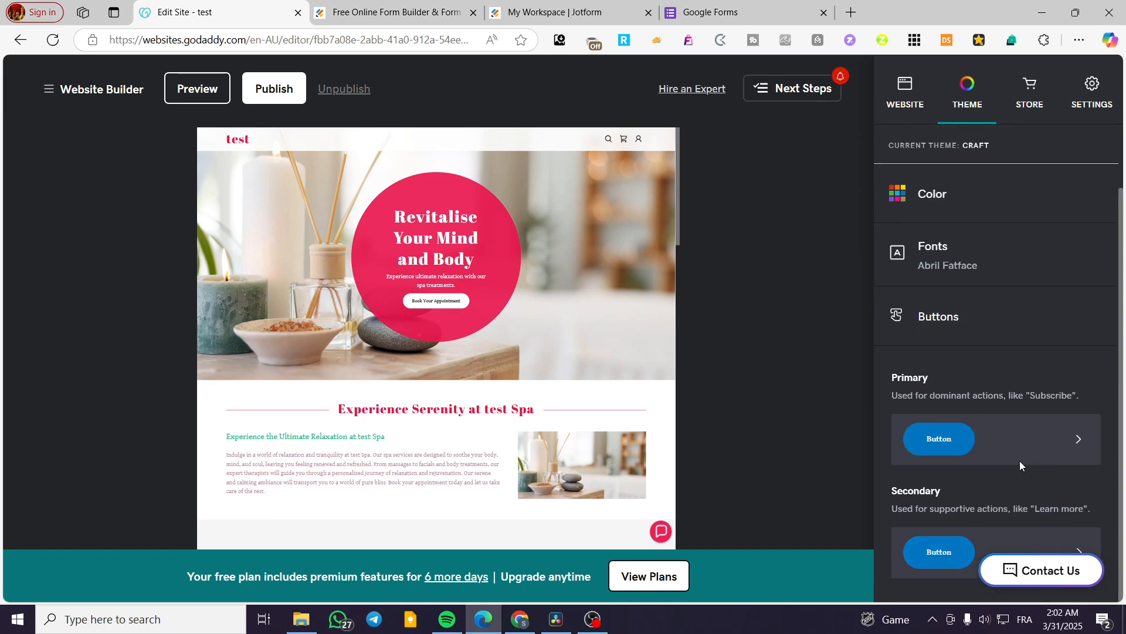
click(1052, 455)
scroll(1076, 410, down, 5)
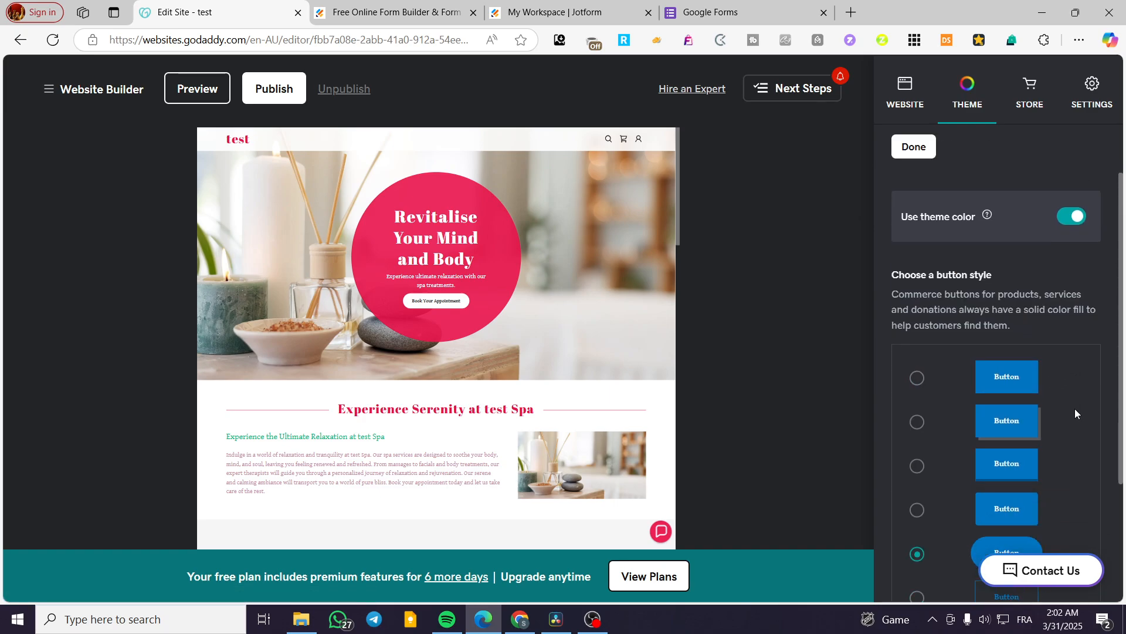
scroll(1005, 352, up, 3)
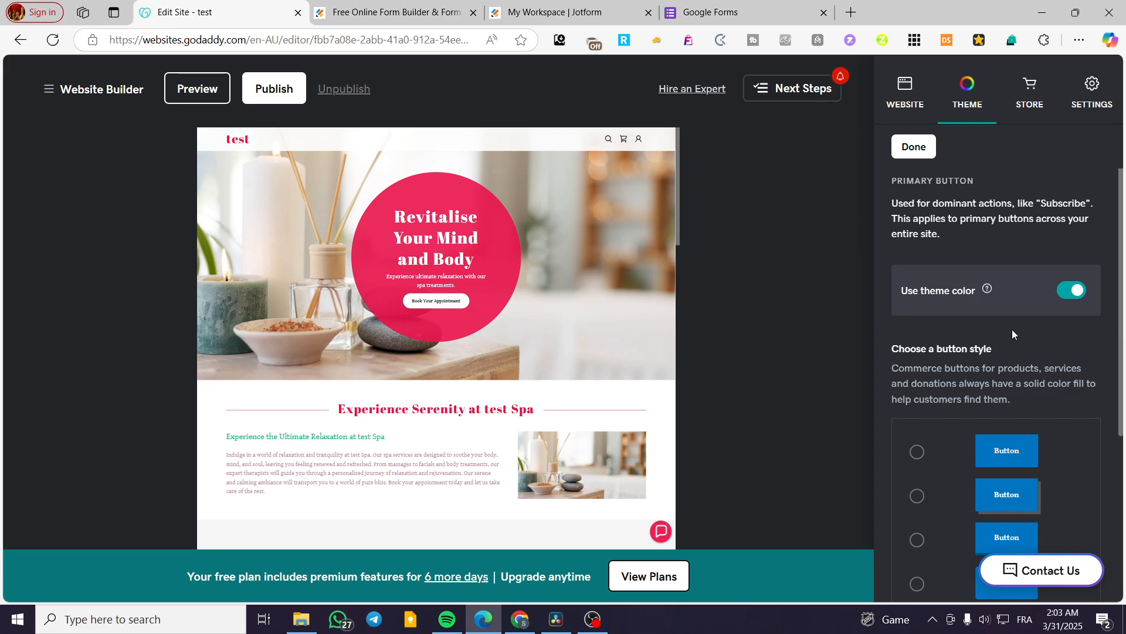
Step: Turn the primary button's theme color off and back on, and finish editing the button
click(1083, 293)
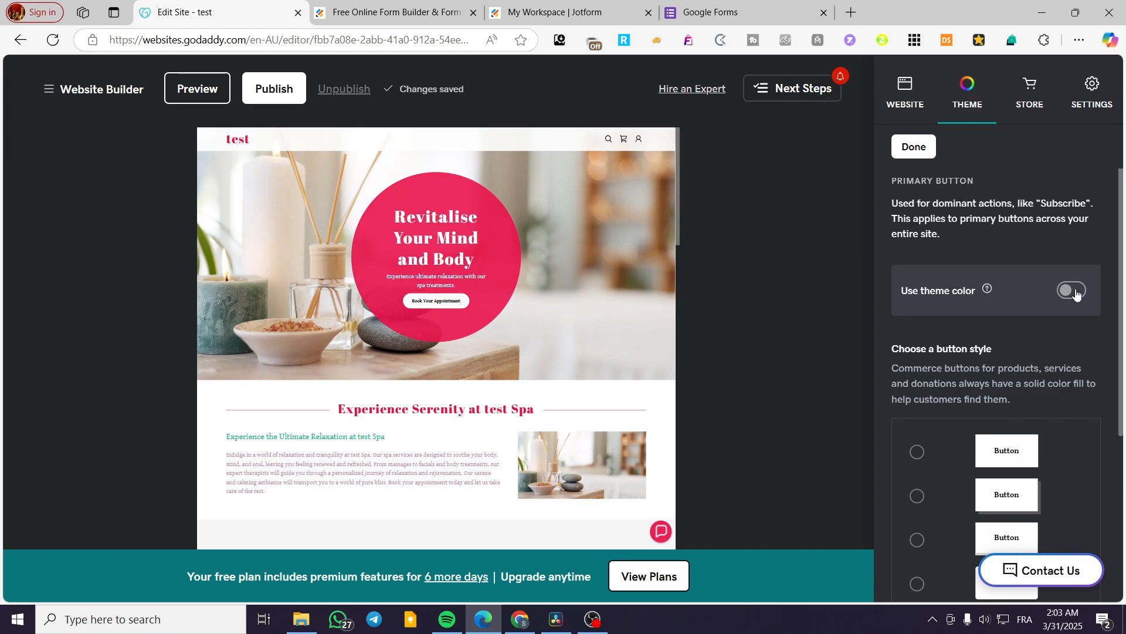
click(1077, 294)
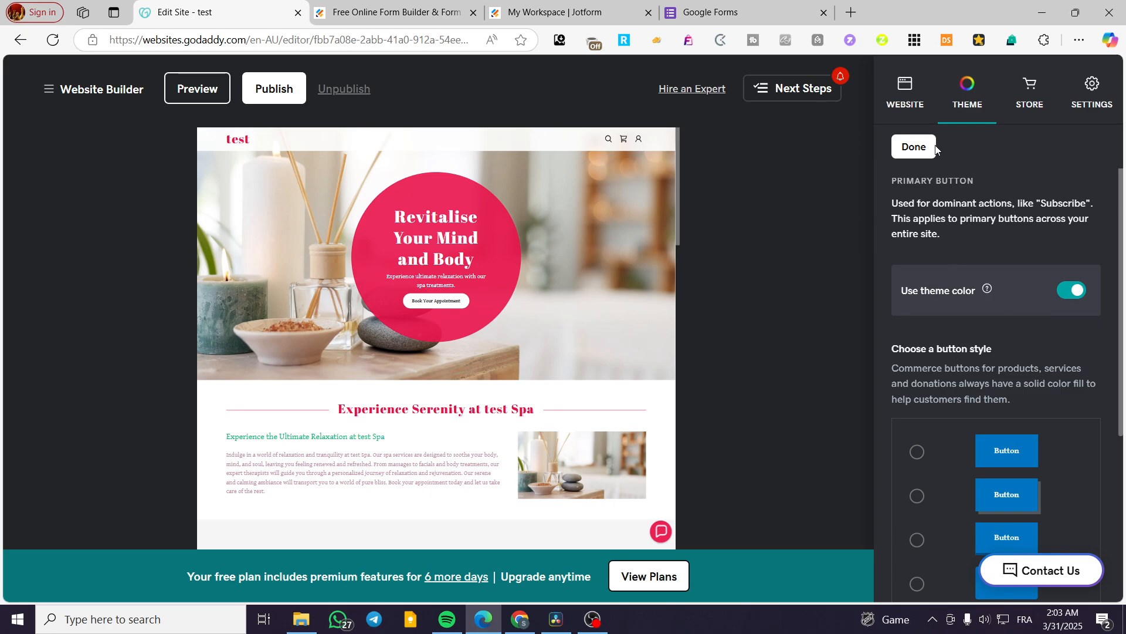
click(914, 147)
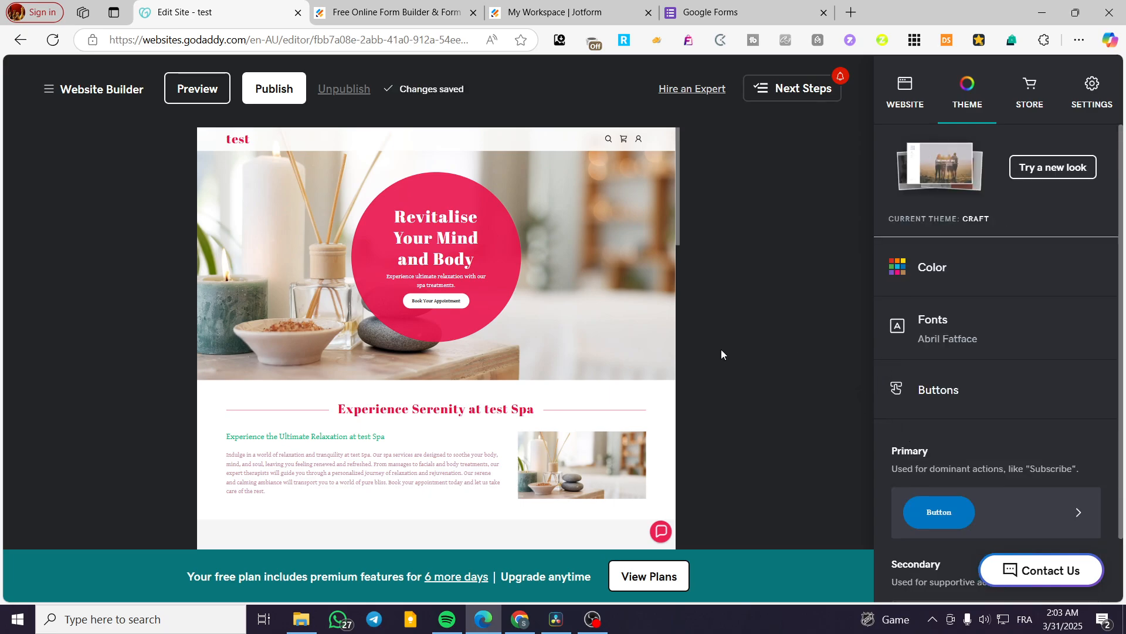